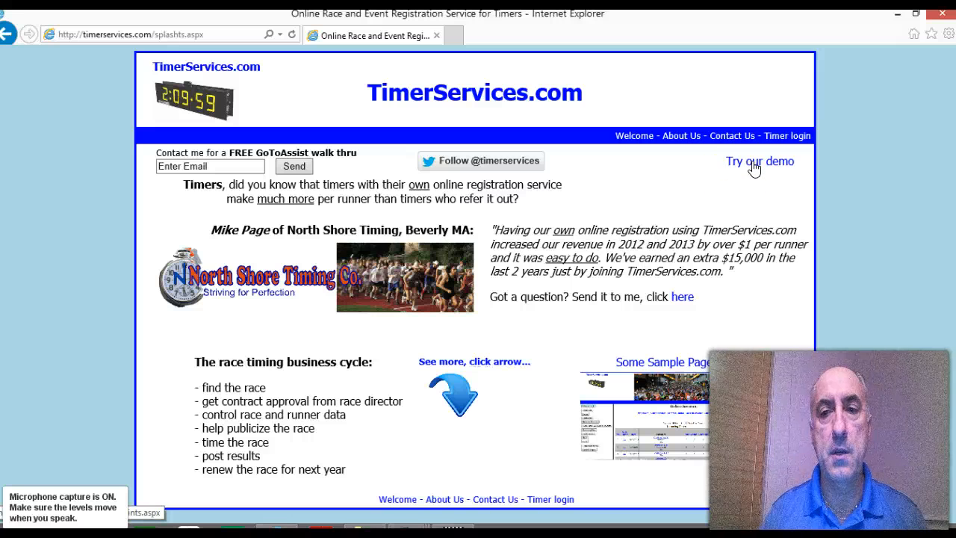
Step: Open the timer demo's Contract Control and create a new customer
{"action": "left_click", "coordinate": [754, 165]}
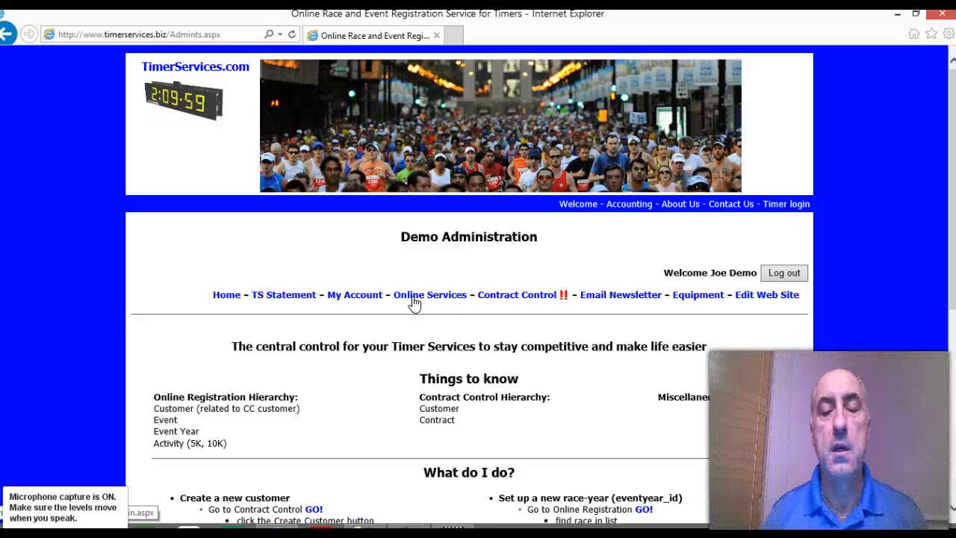
{"action": "left_click", "coordinate": [508, 296]}
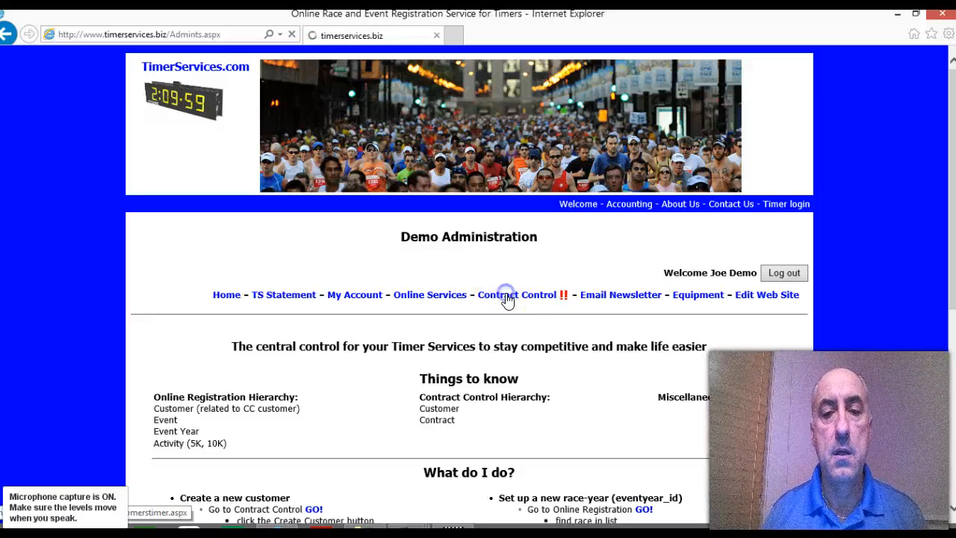
{"action": "scroll", "coordinate": [518, 316], "scroll_direction": "down", "scroll_amount": 4}
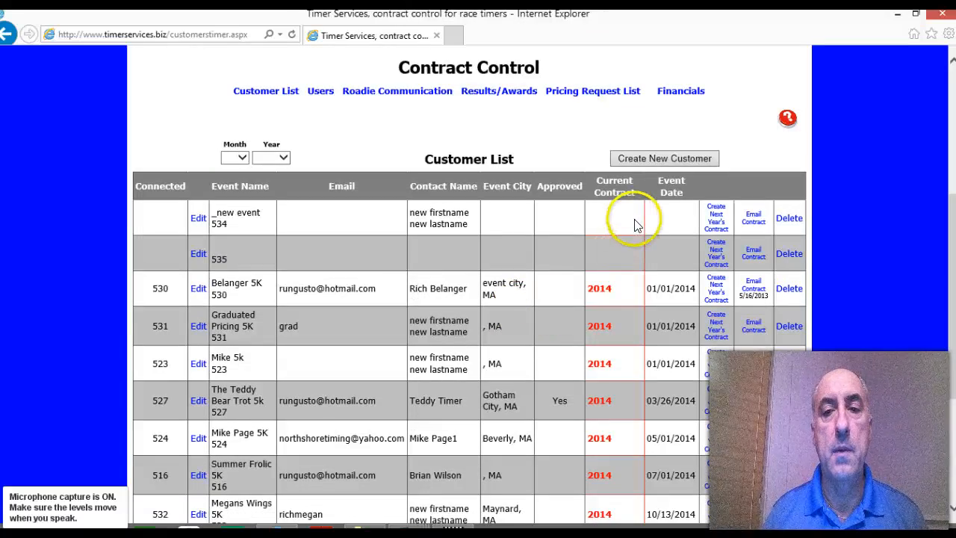
{"action": "left_click", "coordinate": [657, 159]}
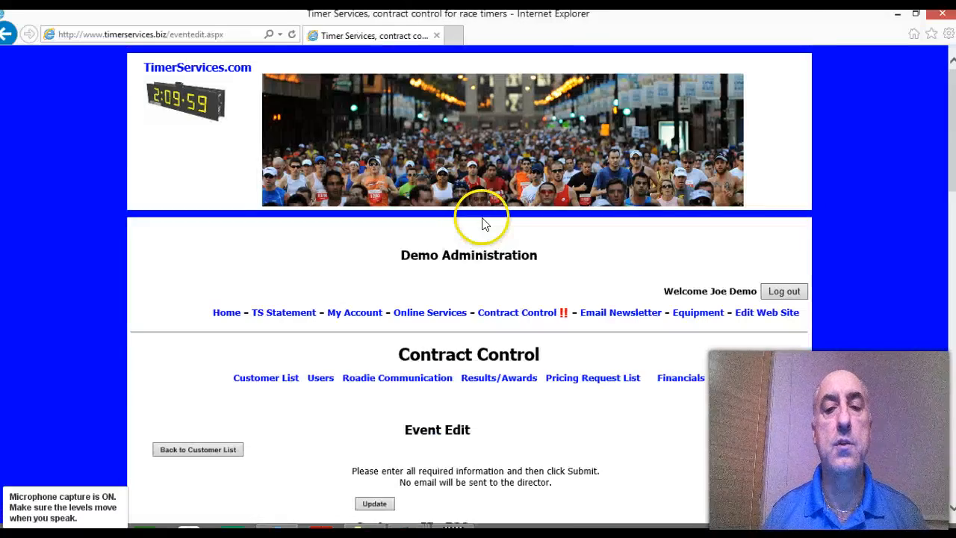
Step: Fill in the last name, first name and e-mail address in the new customer's user information
{"action": "scroll", "coordinate": [507, 283], "scroll_direction": "down", "scroll_amount": 6}
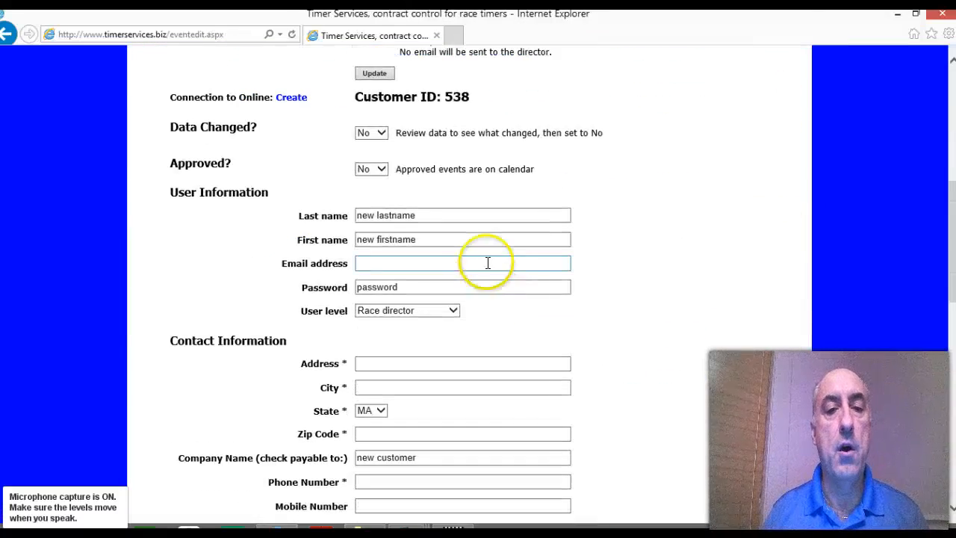
{"action": "triple_click", "coordinate": [373, 216]}
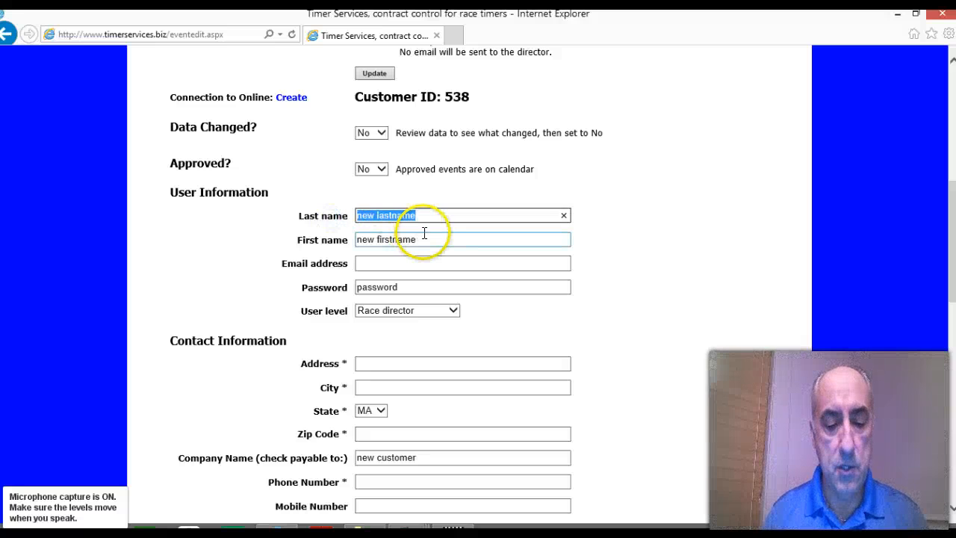
{"action": "type", "text": "b"}
{"action": "left_click", "coordinate": [436, 229]}
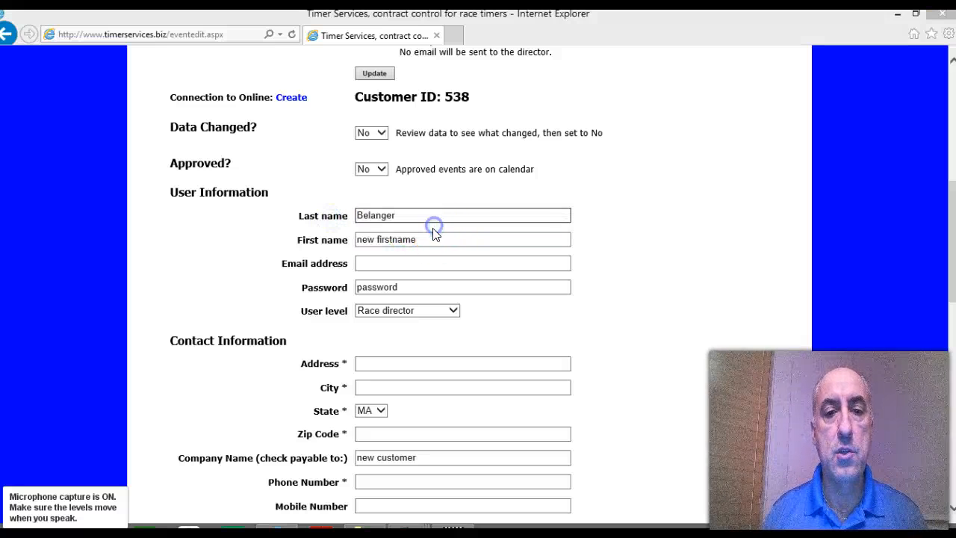
{"action": "left_click_drag", "start_coordinate": [423, 238], "coordinate": [295, 241]}
{"action": "type", "text": "r"}
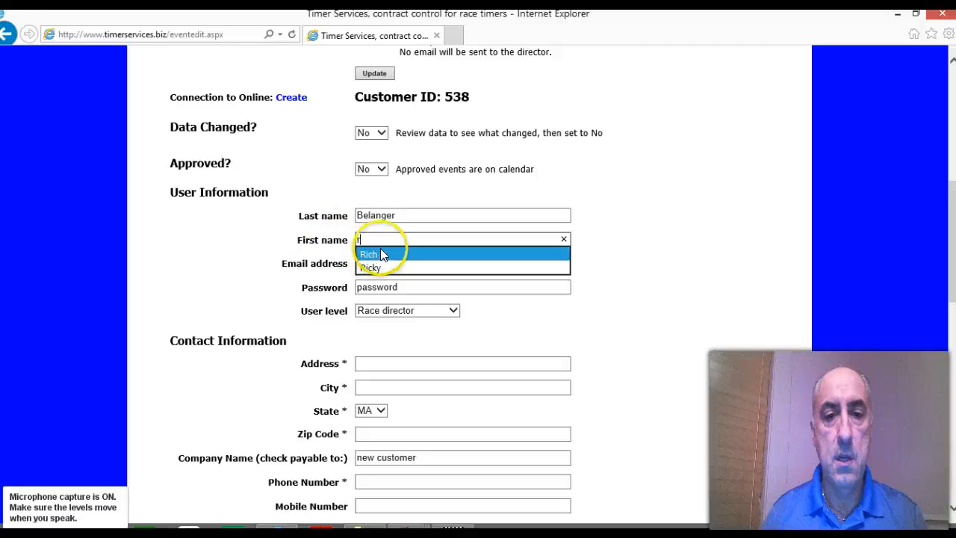
{"action": "left_click", "coordinate": [381, 255]}
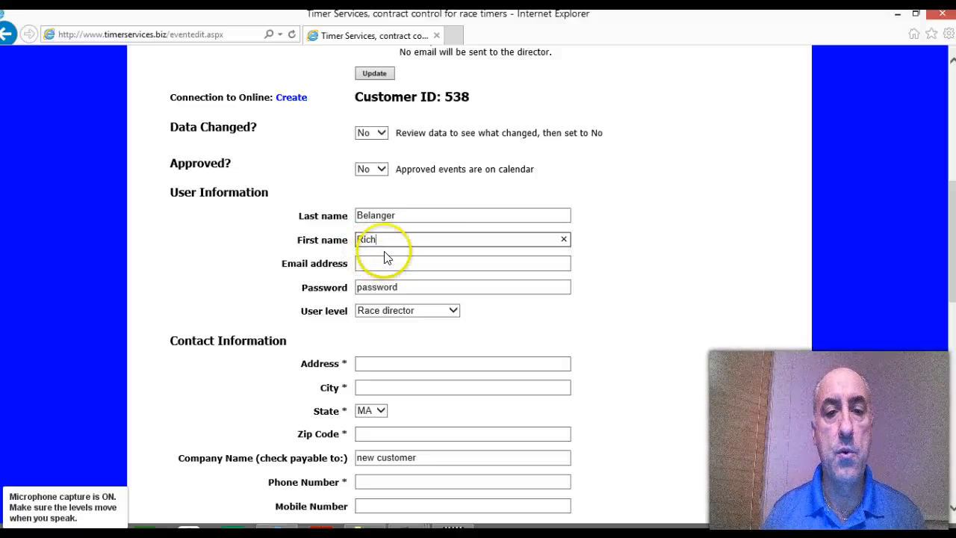
{"action": "left_click", "coordinate": [378, 259]}
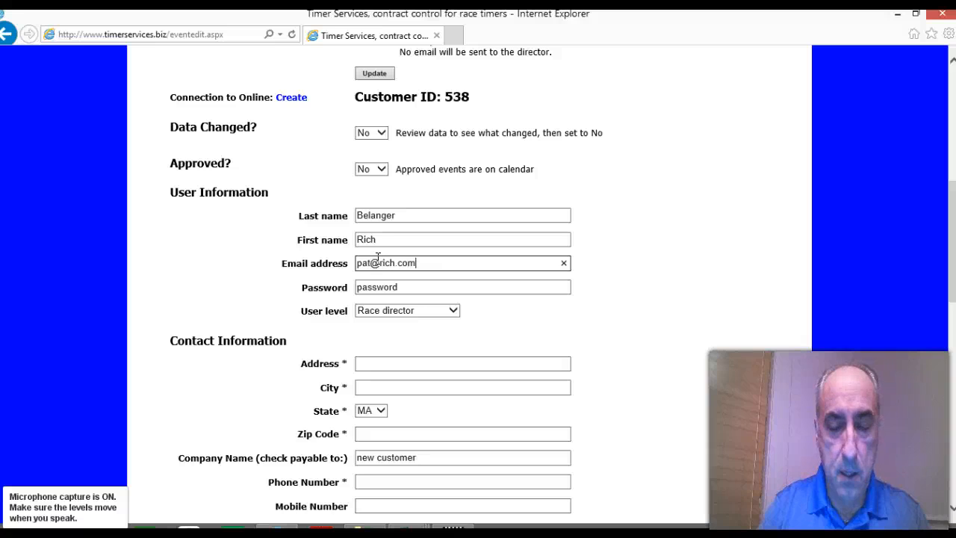
{"action": "left_click", "coordinate": [412, 287]}
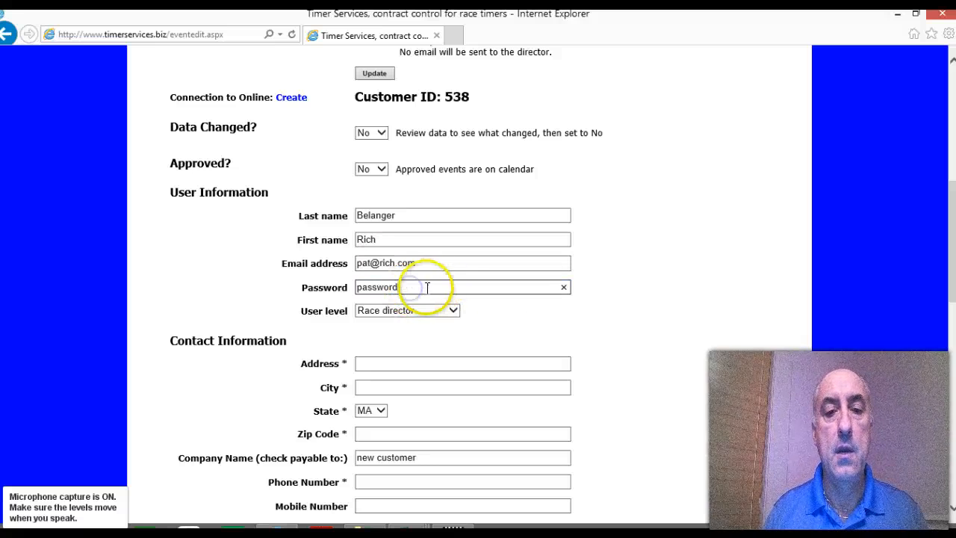
Step: Set the customer's company name in the contact information to "Big Dog 5k Commitiee"
{"action": "scroll", "coordinate": [421, 325], "scroll_direction": "down", "scroll_amount": 3}
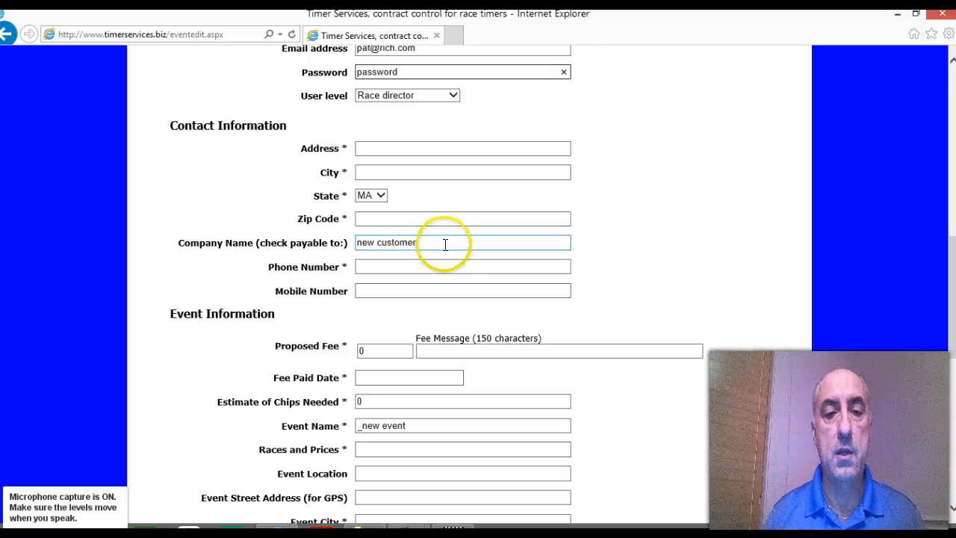
{"action": "triple_click", "coordinate": [364, 243]}
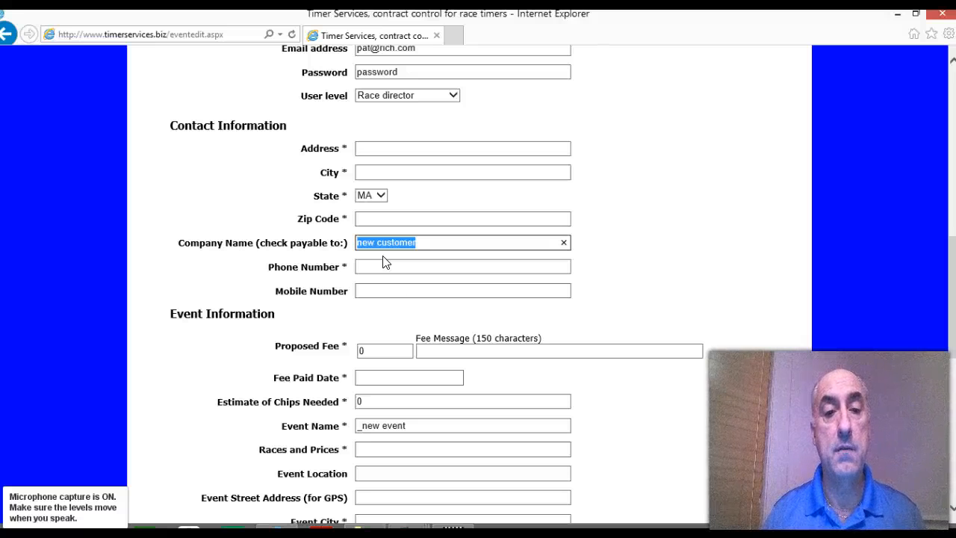
{"action": "type", "text": "B"}
{"action": "left_click", "coordinate": [422, 258]}
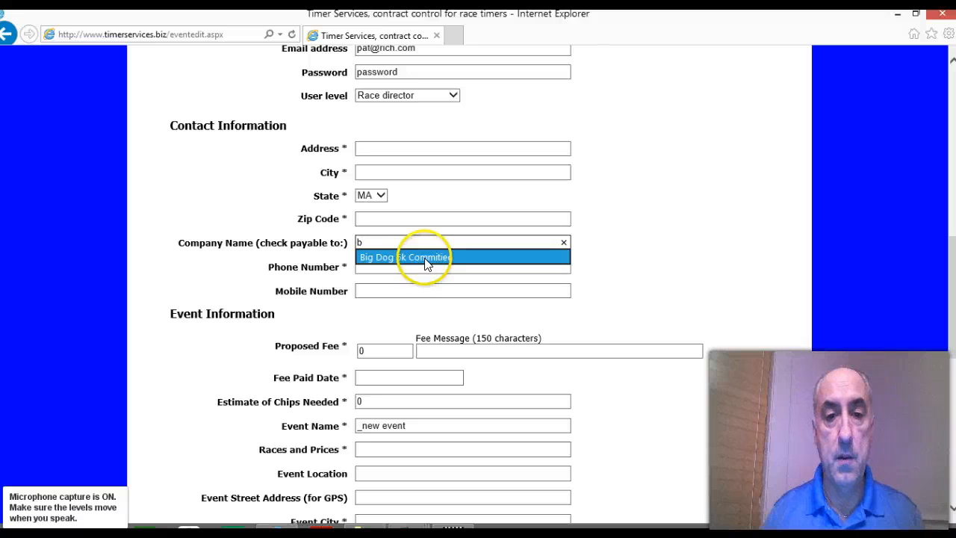
{"action": "left_click", "coordinate": [568, 261]}
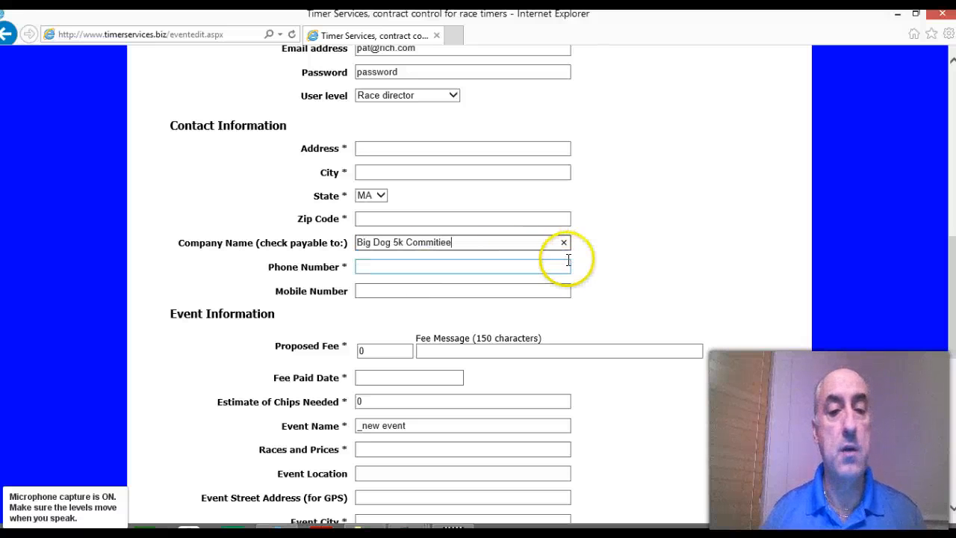
Step: Set the event name in the event information to "Big Dog 5k"
{"action": "scroll", "coordinate": [482, 265], "scroll_direction": "down", "scroll_amount": 3}
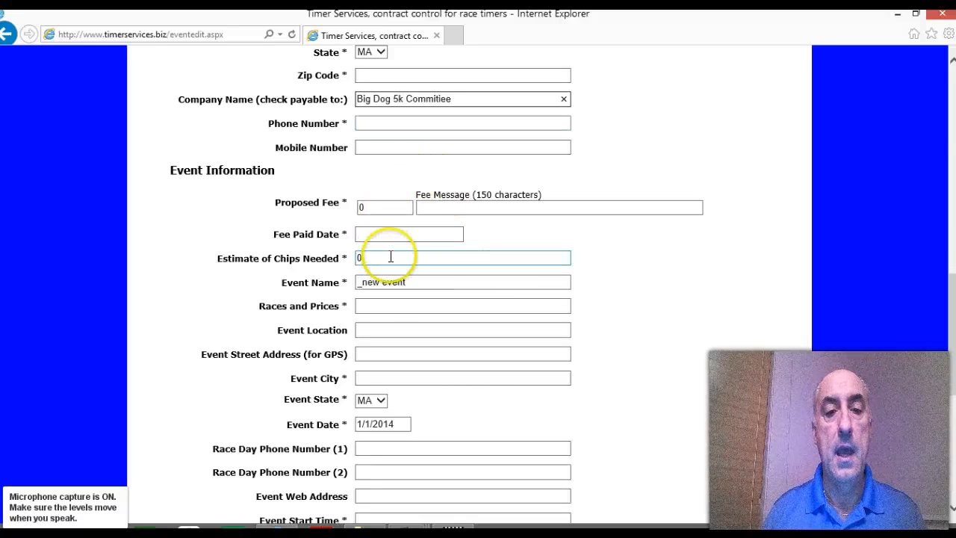
{"action": "left_click_drag", "start_coordinate": [409, 282], "coordinate": [335, 293]}
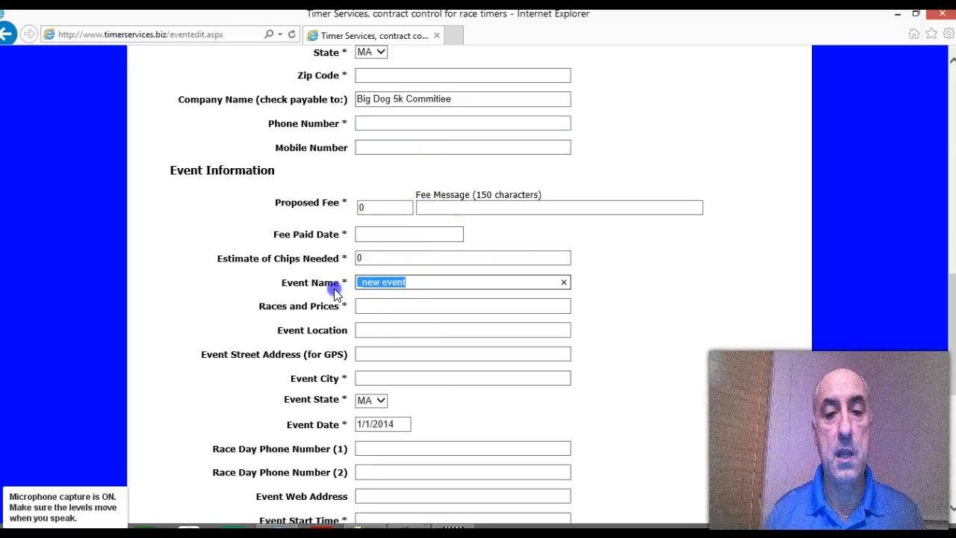
{"action": "type", "text": "b"}
{"action": "left_click", "coordinate": [384, 298]}
Step: Set the event date to 4/1/2014 using the calendar
{"action": "scroll", "coordinate": [597, 266], "scroll_direction": "down", "scroll_amount": 3}
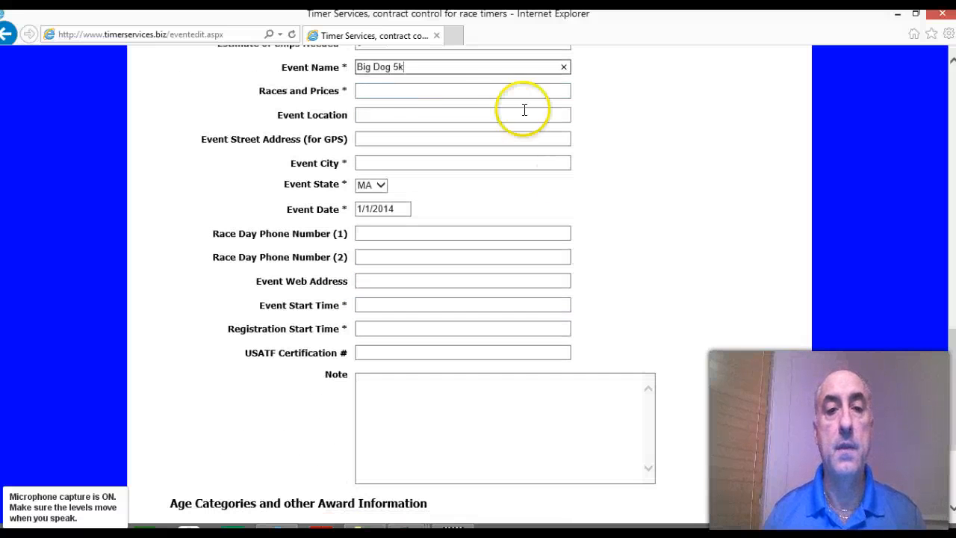
{"action": "left_click", "coordinate": [390, 162]}
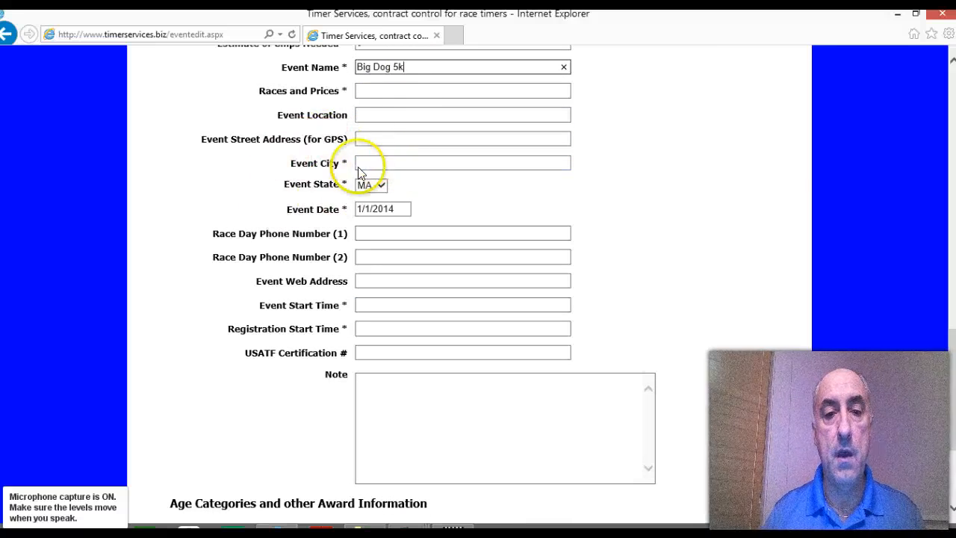
{"action": "left_click", "coordinate": [405, 209]}
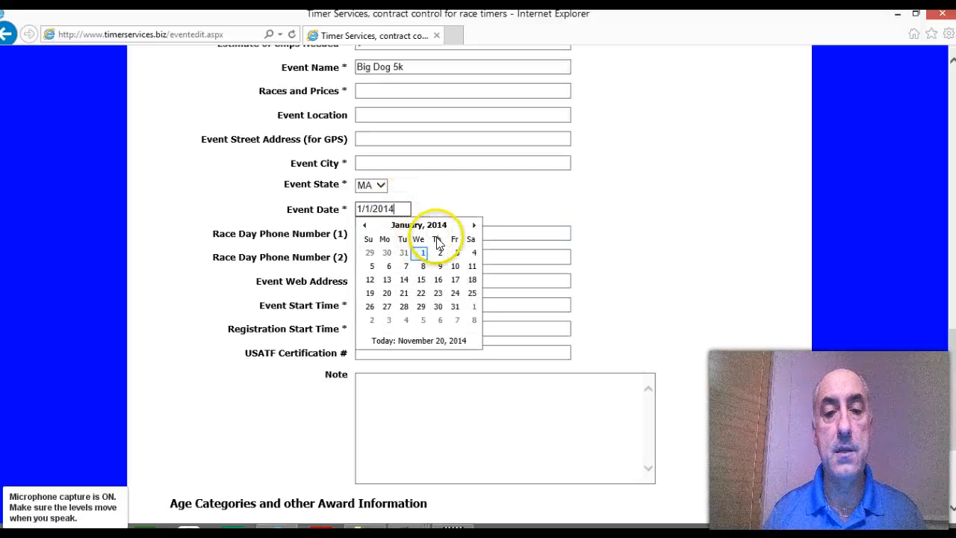
{"action": "left_click", "coordinate": [472, 227]}
{"action": "left_click", "coordinate": [473, 227]}
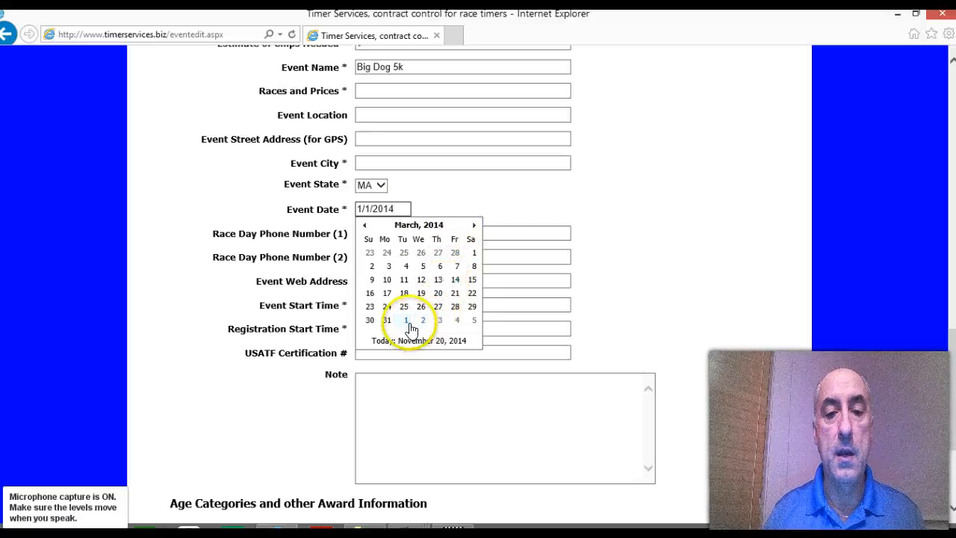
{"action": "left_click", "coordinate": [404, 322]}
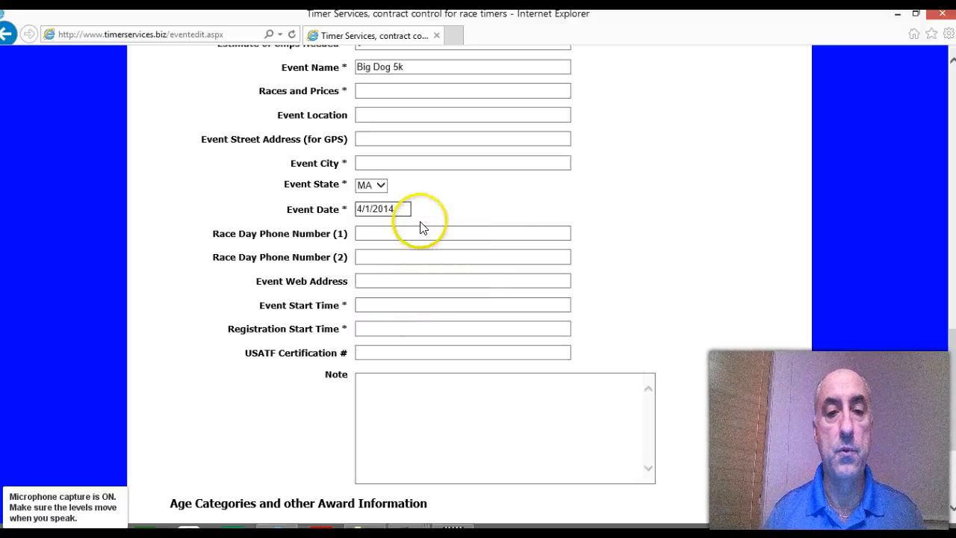
{"action": "left_click", "coordinate": [419, 257]}
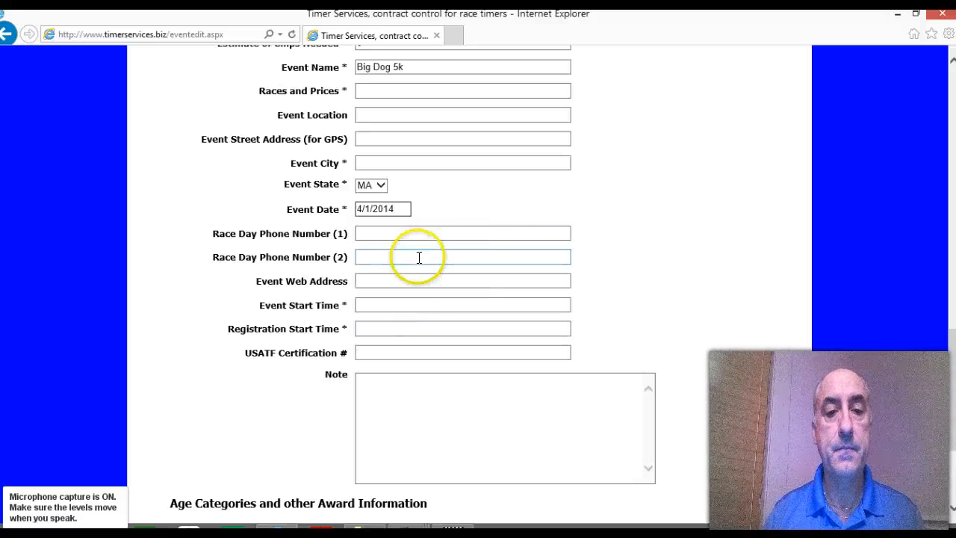
Step: Set the event start time to 8:00AM and save the customer's event record
{"action": "left_click", "coordinate": [391, 305]}
{"action": "left_click", "coordinate": [379, 304]}
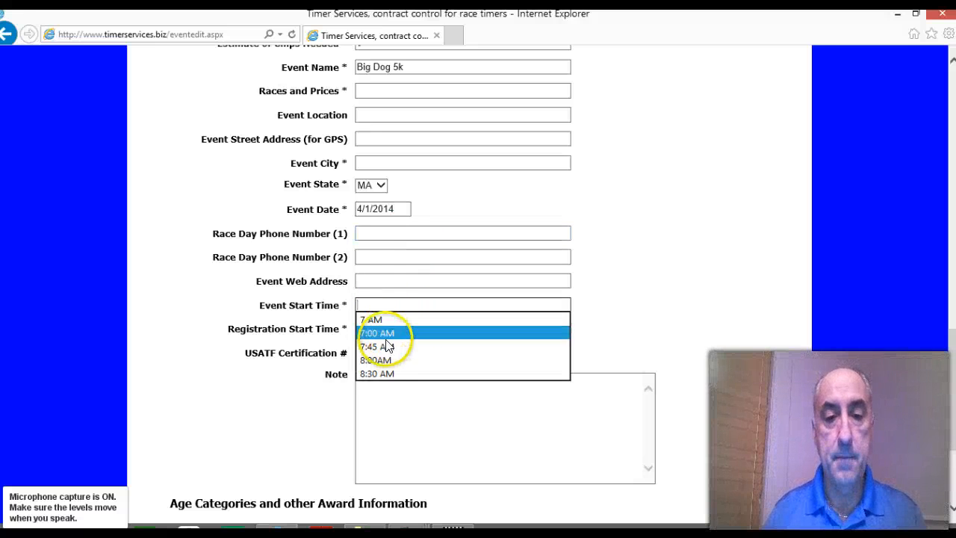
{"action": "left_click", "coordinate": [377, 360]}
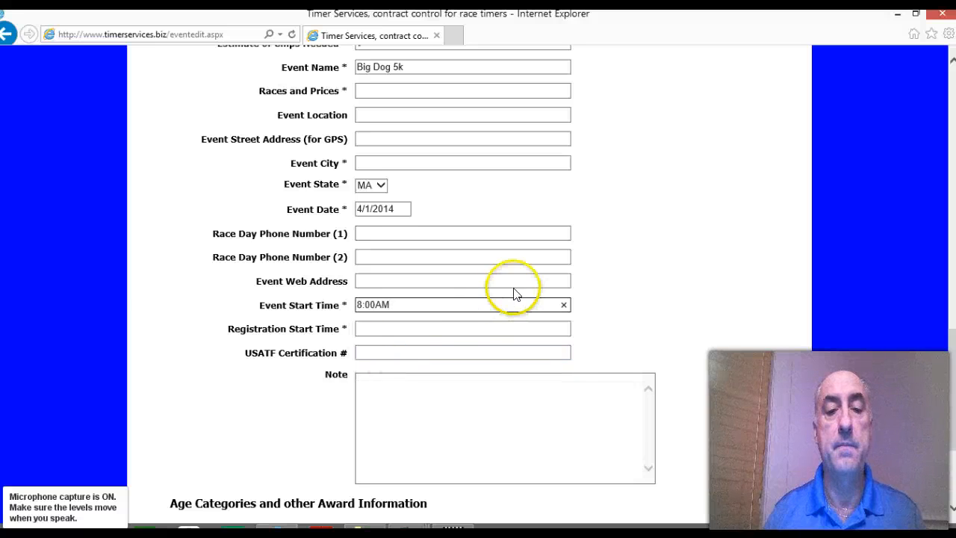
{"action": "scroll", "coordinate": [513, 292], "scroll_direction": "down", "scroll_amount": 3}
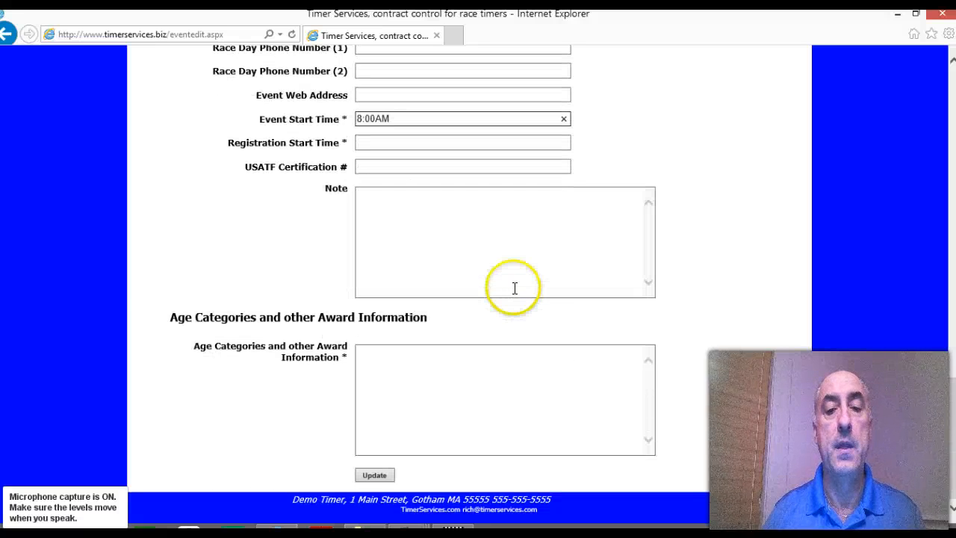
{"action": "left_click", "coordinate": [375, 475]}
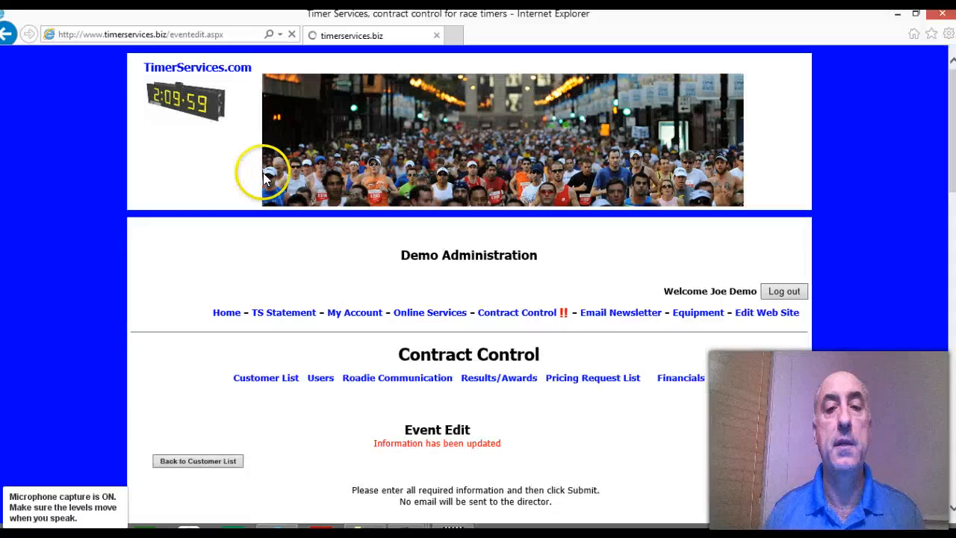
Step: Create the customer's connection to online registration and open the users list of the linked online customer
{"action": "scroll", "coordinate": [363, 241], "scroll_direction": "down", "scroll_amount": 5}
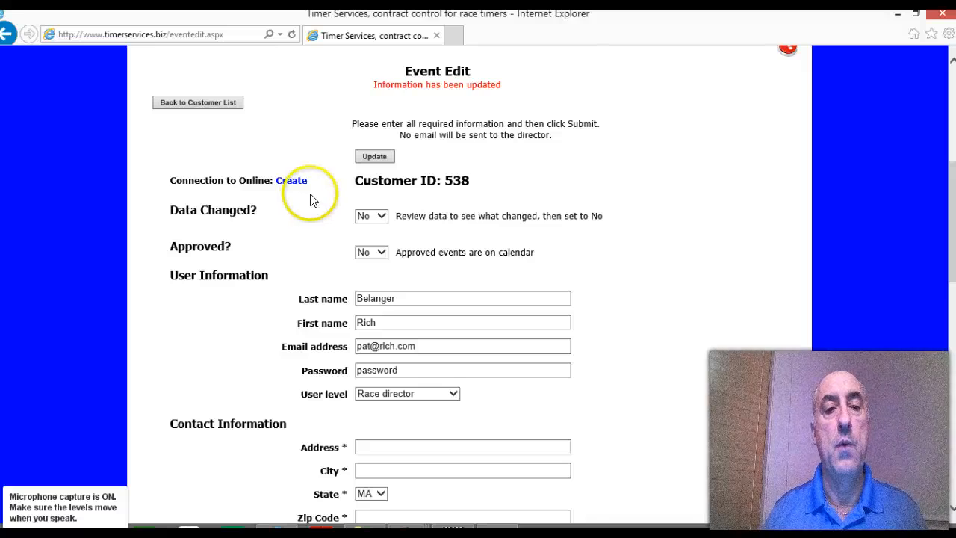
{"action": "scroll", "coordinate": [321, 206], "scroll_direction": "up", "scroll_amount": 4}
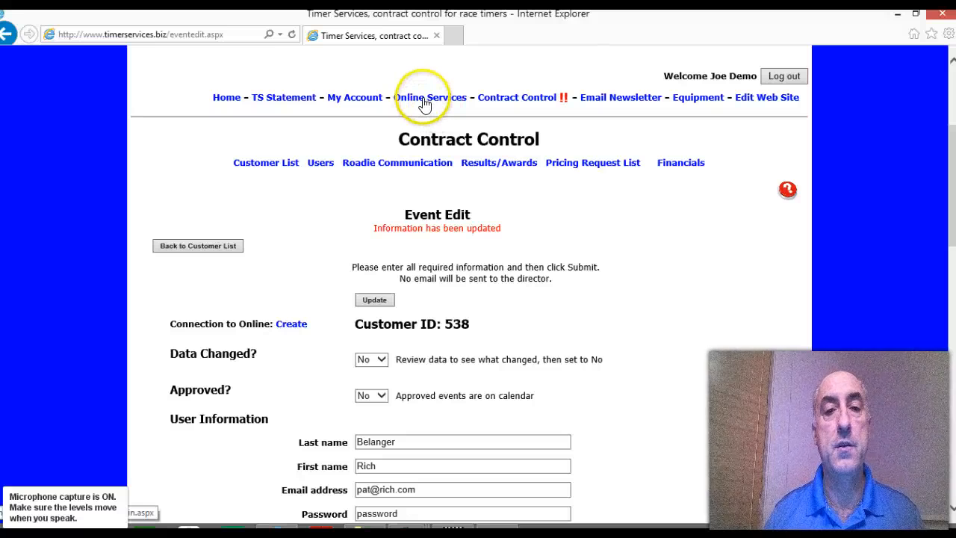
{"action": "left_click", "coordinate": [291, 325]}
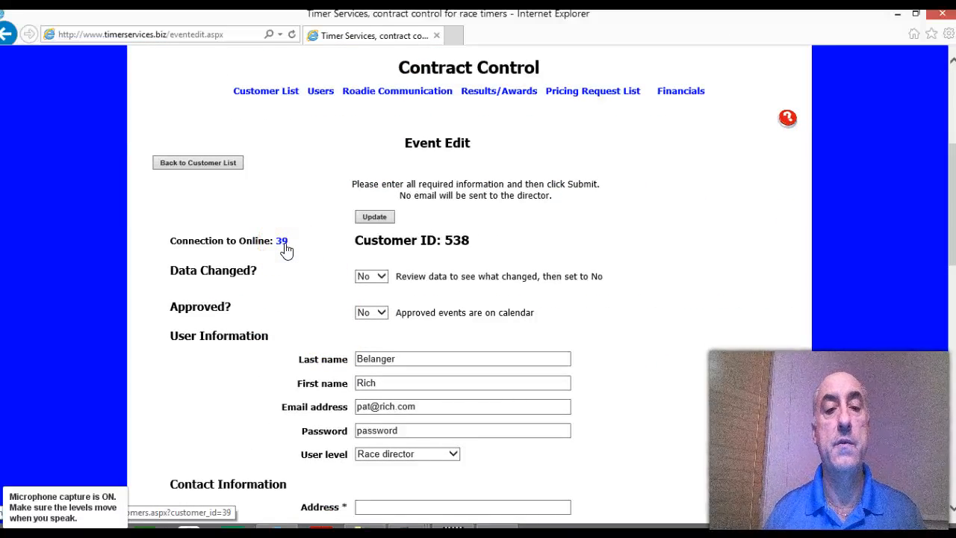
{"action": "left_click", "coordinate": [284, 242]}
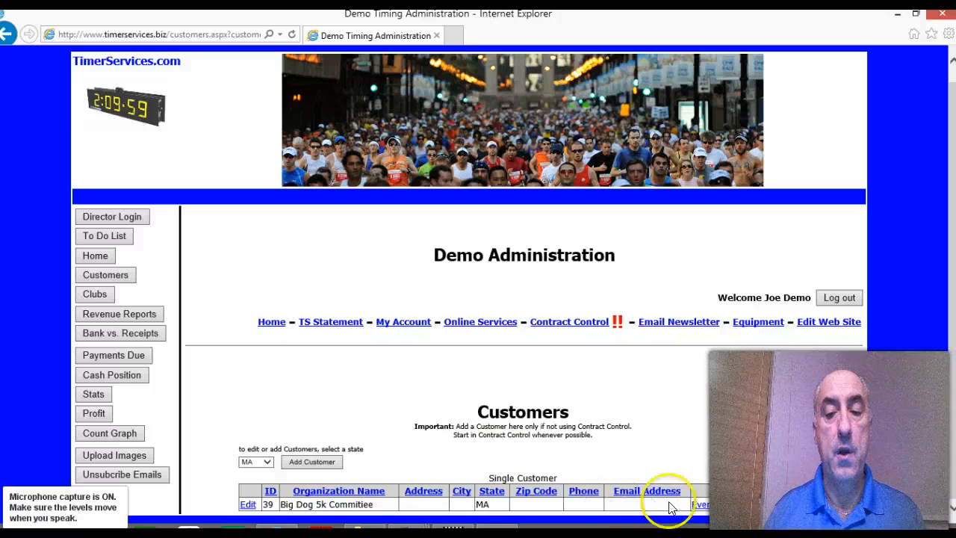
{"action": "left_click", "coordinate": [740, 510]}
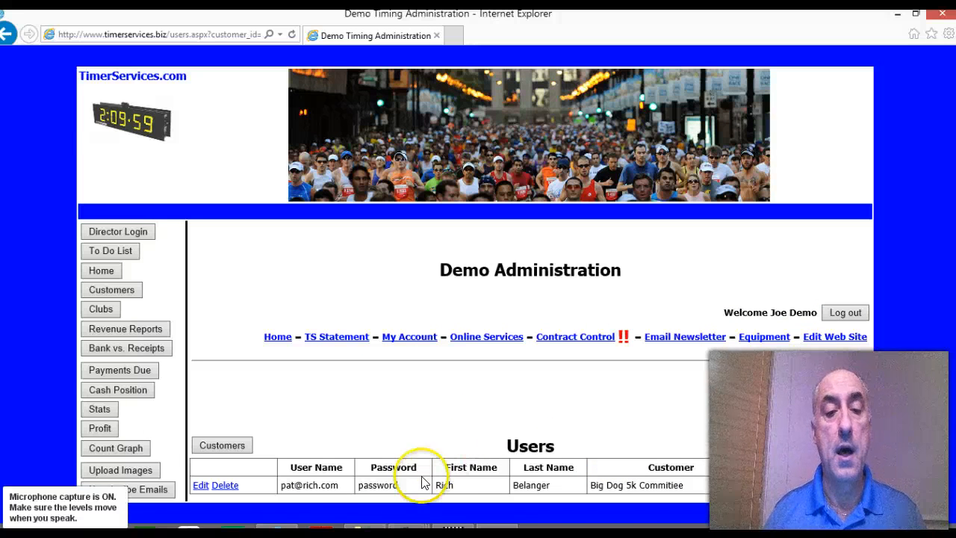
Step: Log in as race director with the listed user's copied user name and account password, and let the browser store the password
{"action": "left_click_drag", "start_coordinate": [342, 485], "coordinate": [271, 484]}
{"action": "key", "text": "ctrl+c"}
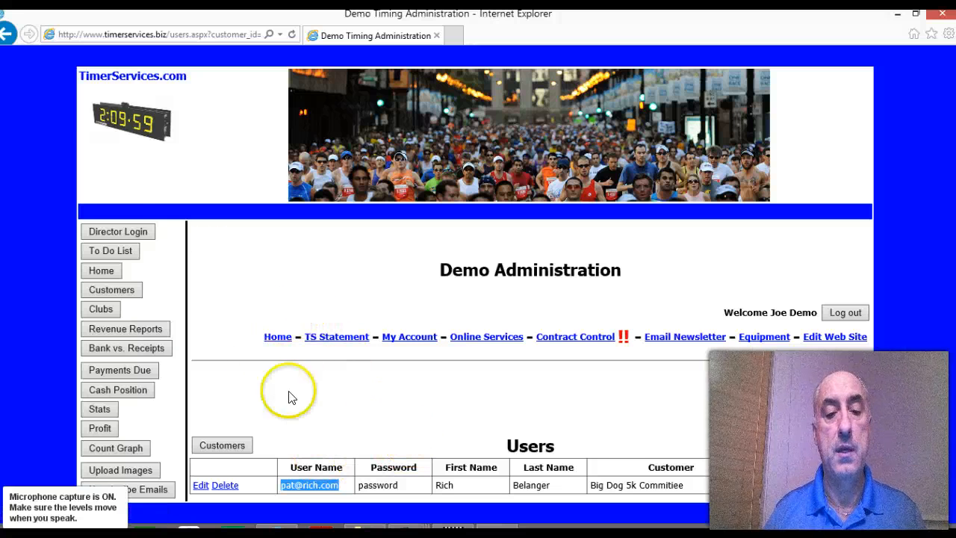
{"action": "left_click", "coordinate": [129, 232]}
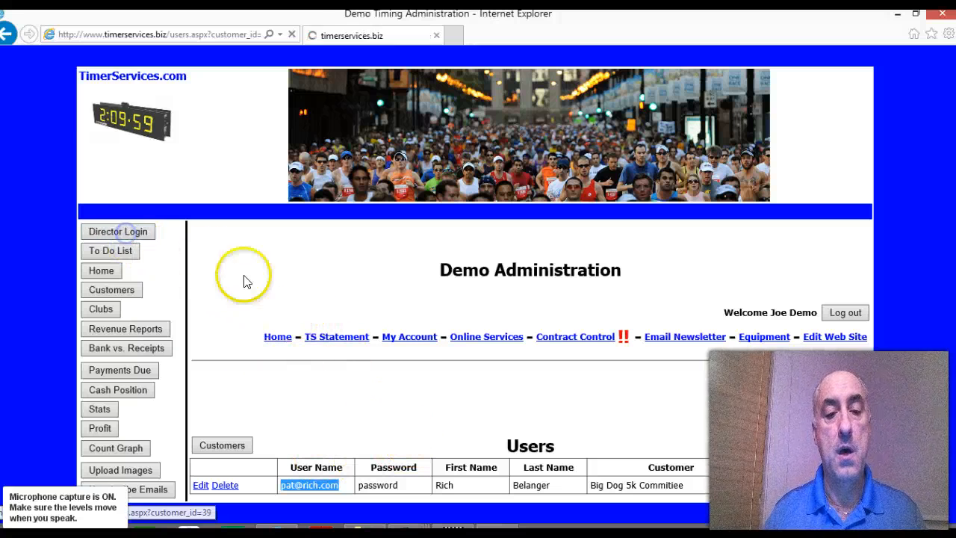
{"action": "left_click", "coordinate": [437, 336]}
{"action": "key", "text": "ctrl+v"}
{"action": "left_click", "coordinate": [651, 357]}
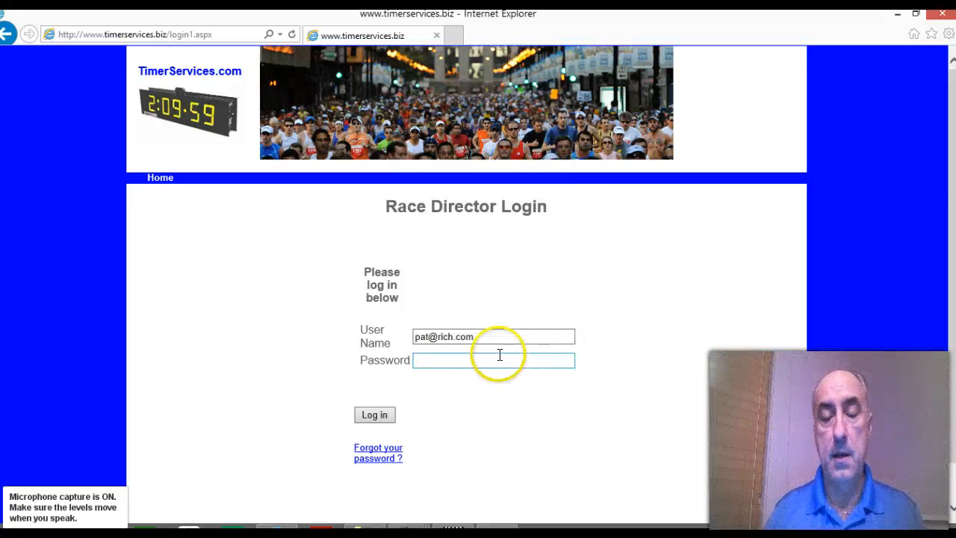
{"action": "left_click", "coordinate": [460, 360]}
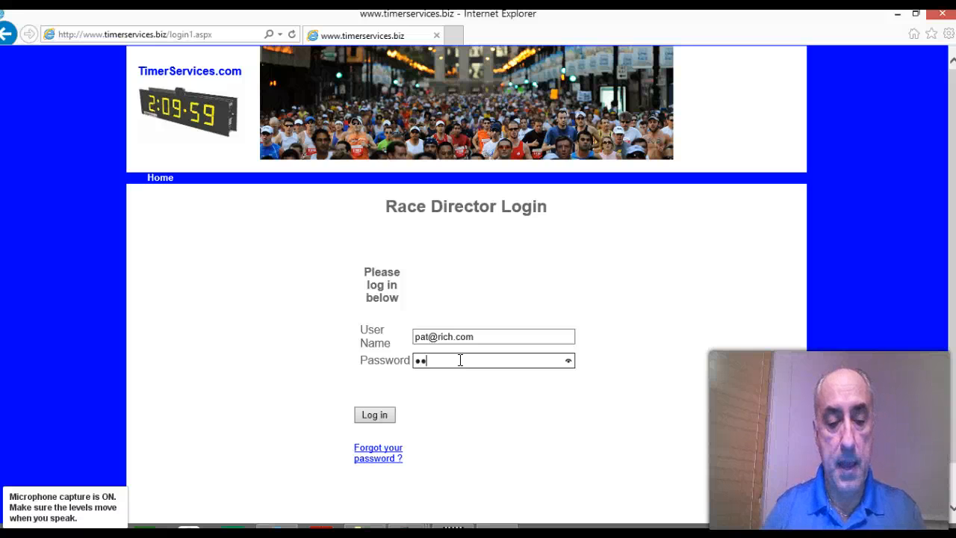
{"action": "left_click", "coordinate": [373, 413]}
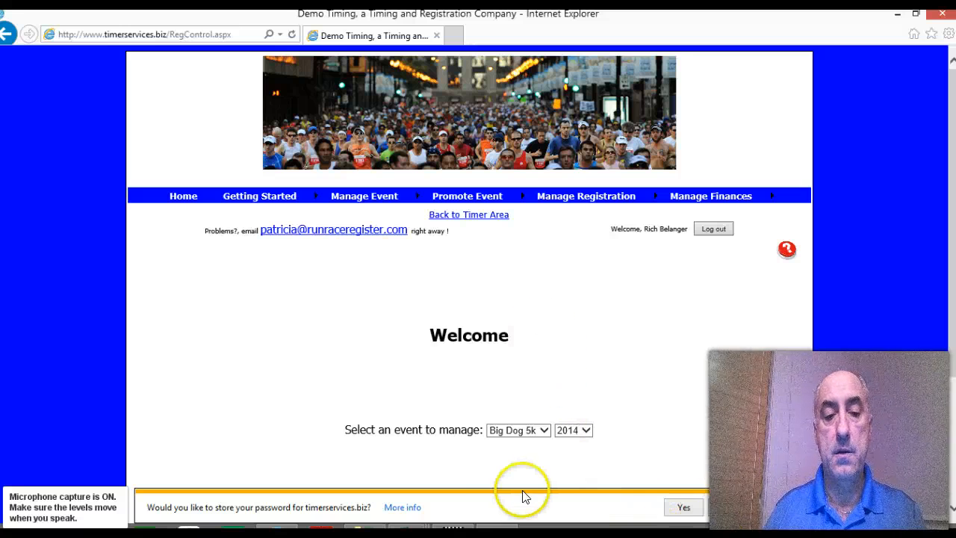
{"action": "left_click", "coordinate": [683, 507]}
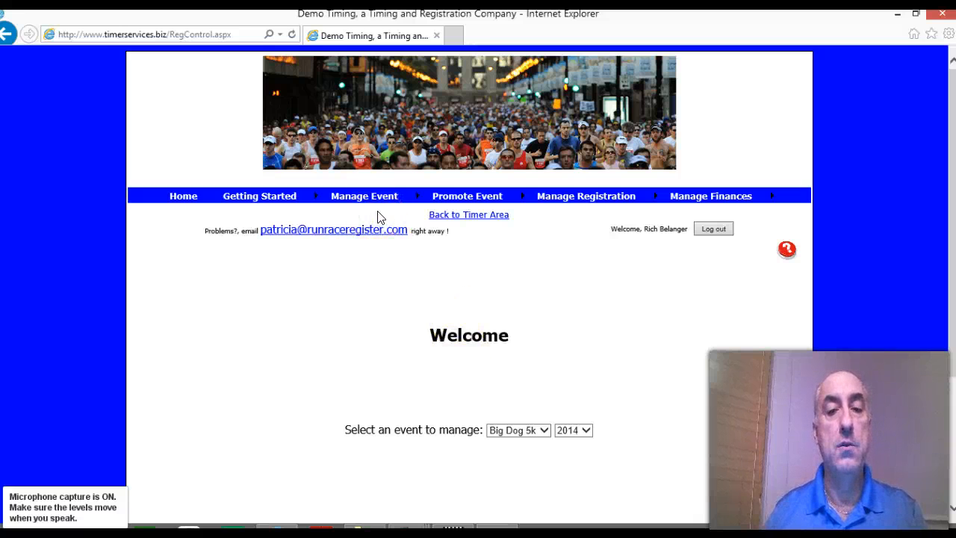
Step: Open the event management list of events and review the Big Dog 5k's name, registration end date and time, and race date
{"action": "mouse_move", "coordinate": [255, 198]}
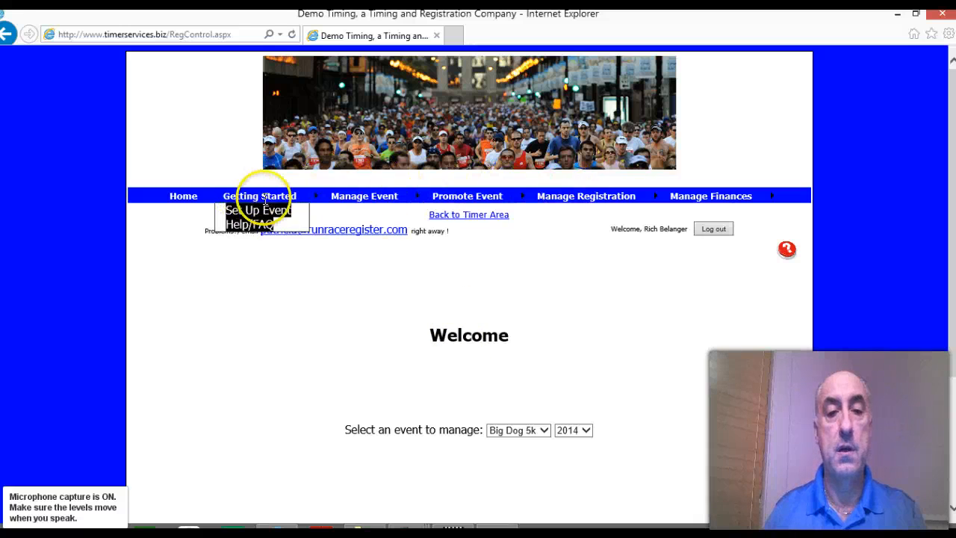
{"action": "mouse_move", "coordinate": [451, 192]}
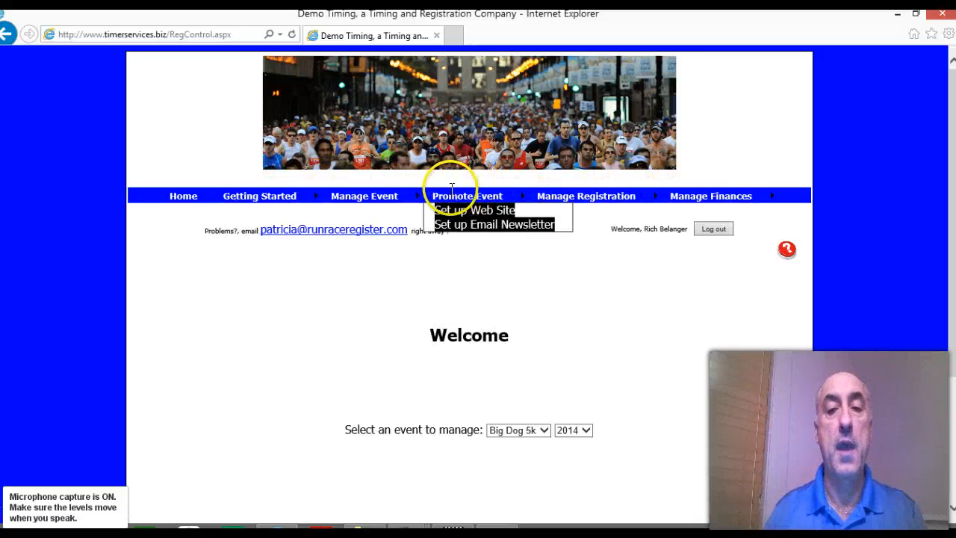
{"action": "mouse_move", "coordinate": [392, 199]}
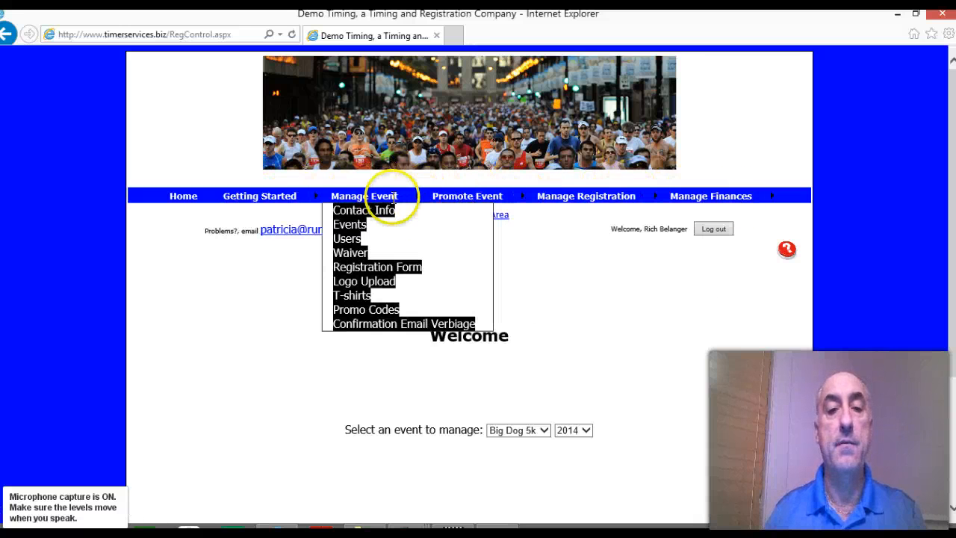
{"action": "left_click", "coordinate": [353, 198]}
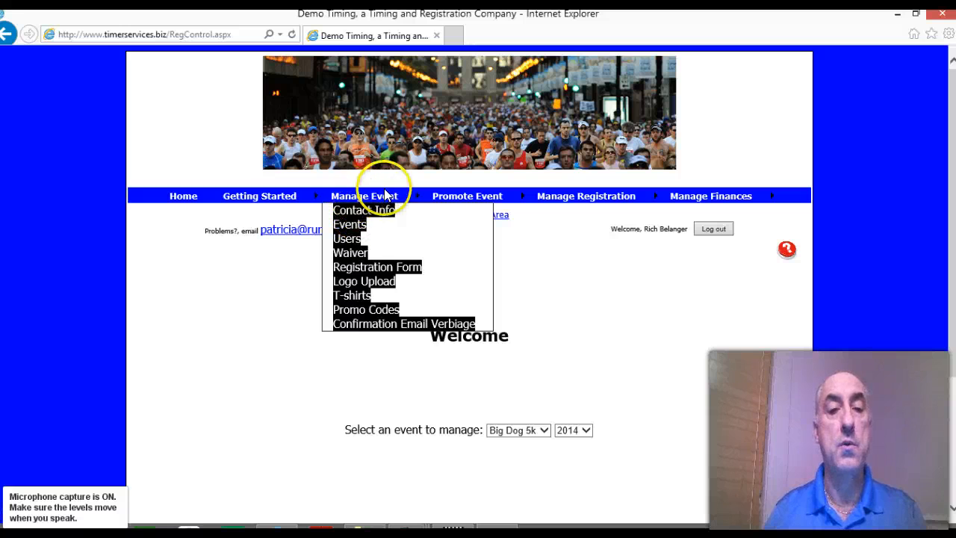
{"action": "left_click", "coordinate": [351, 226]}
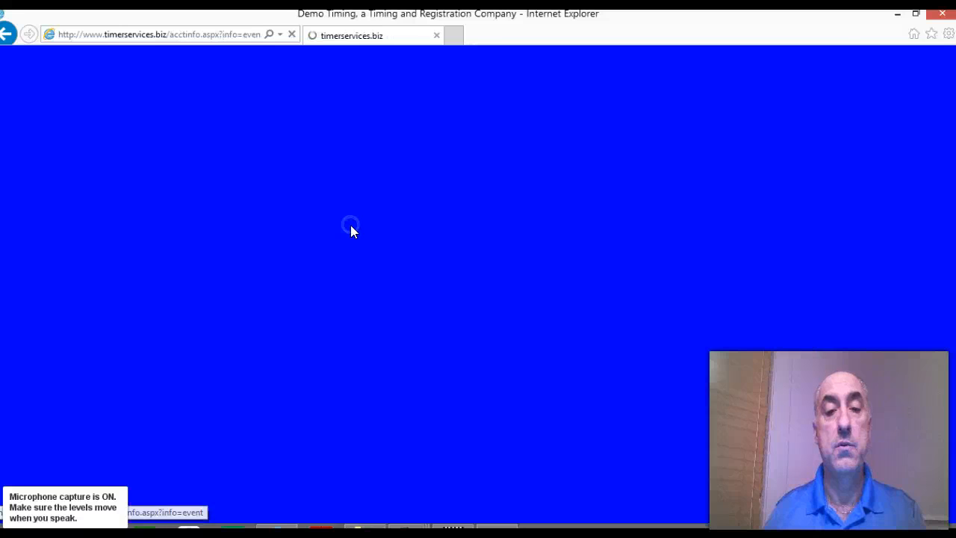
{"action": "scroll", "coordinate": [456, 361], "scroll_direction": "down", "scroll_amount": 5}
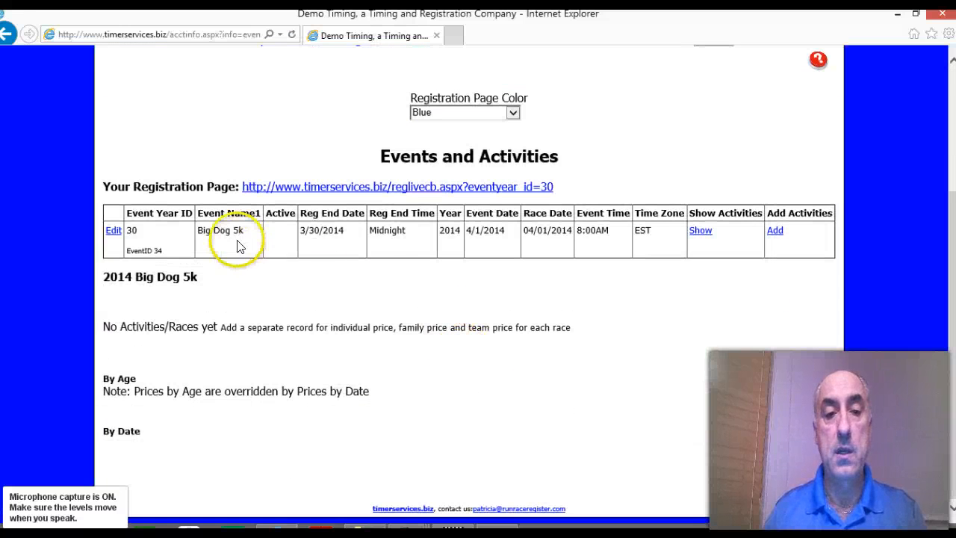
{"action": "left_click_drag", "start_coordinate": [198, 230], "coordinate": [237, 230]}
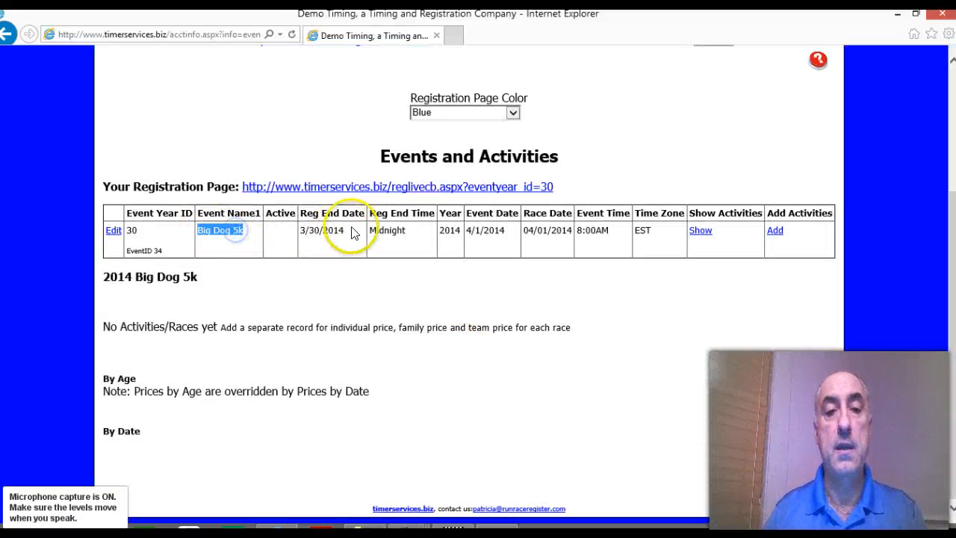
{"action": "left_click_drag", "start_coordinate": [371, 230], "coordinate": [411, 230]}
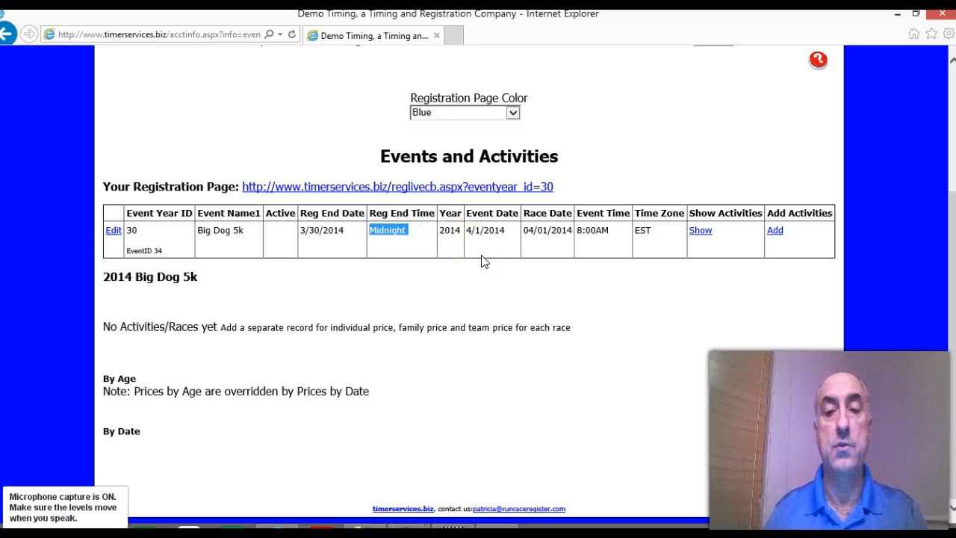
{"action": "left_click", "coordinate": [450, 257]}
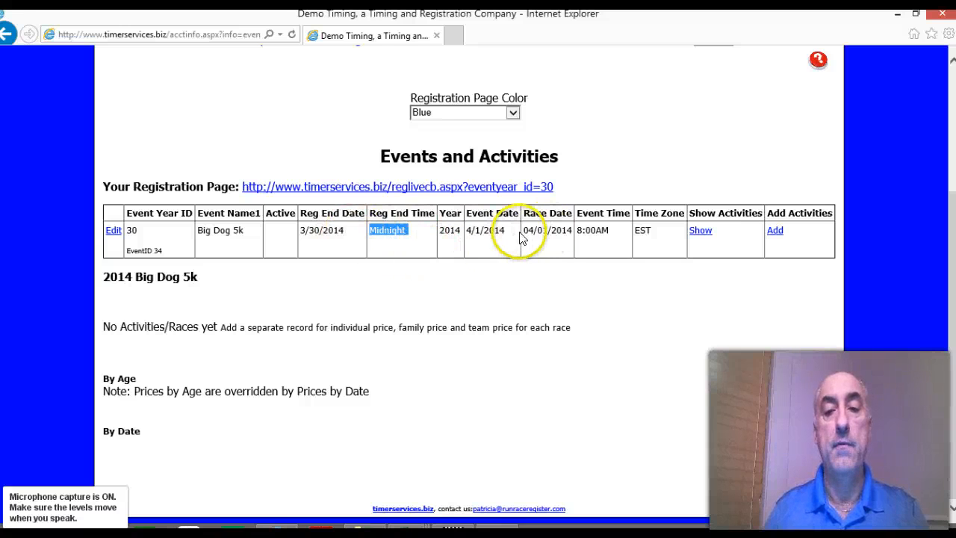
{"action": "left_click_drag", "start_coordinate": [524, 232], "coordinate": [567, 233]}
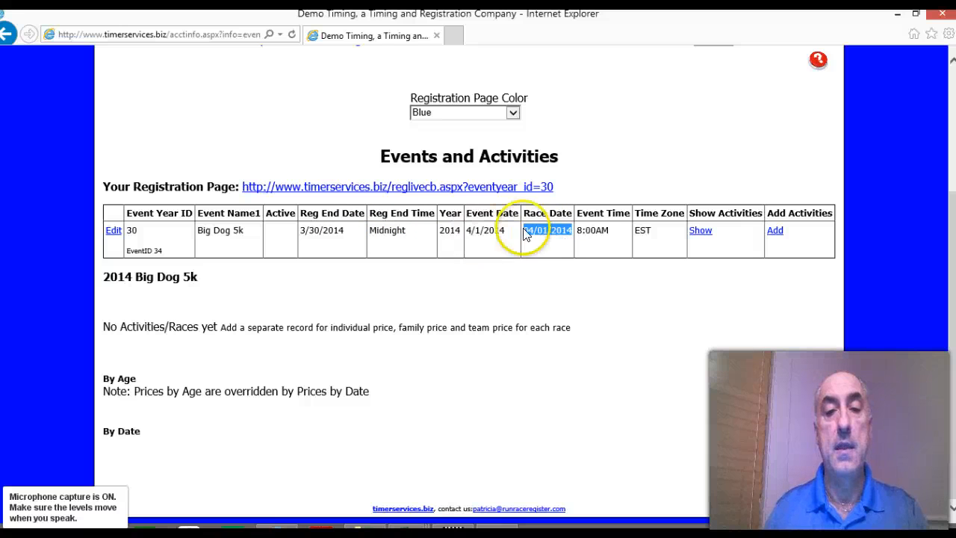
{"action": "left_click_drag", "start_coordinate": [346, 231], "coordinate": [298, 236]}
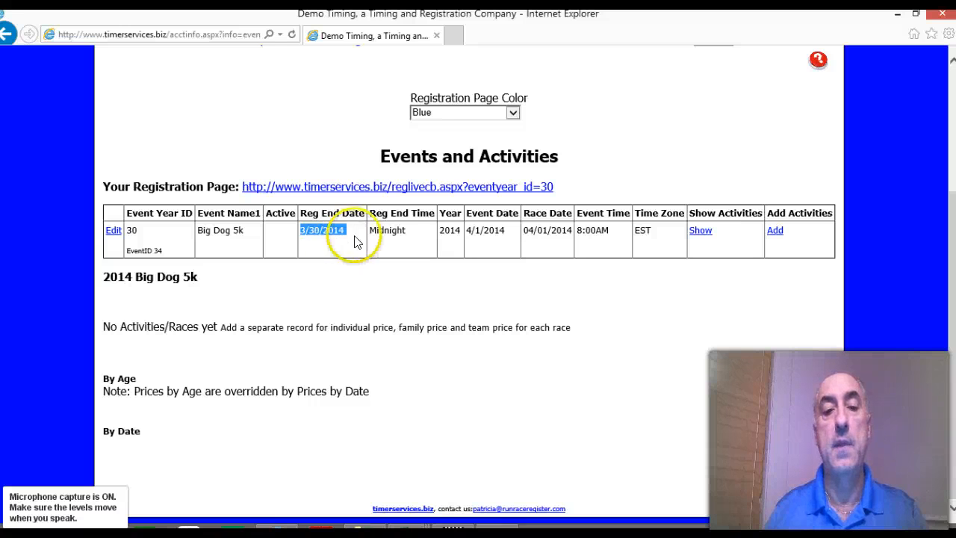
{"action": "left_click_drag", "start_coordinate": [410, 233], "coordinate": [371, 235]}
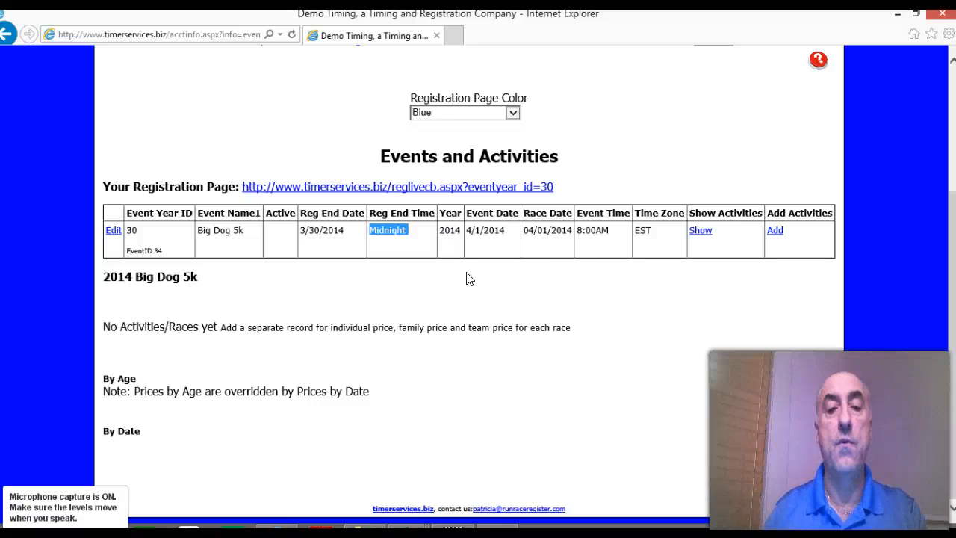
Step: Add two new activities to the 2014 Big Dog 5k event
{"action": "left_click", "coordinate": [774, 231]}
{"action": "scroll", "coordinate": [787, 267], "scroll_direction": "down", "scroll_amount": 3}
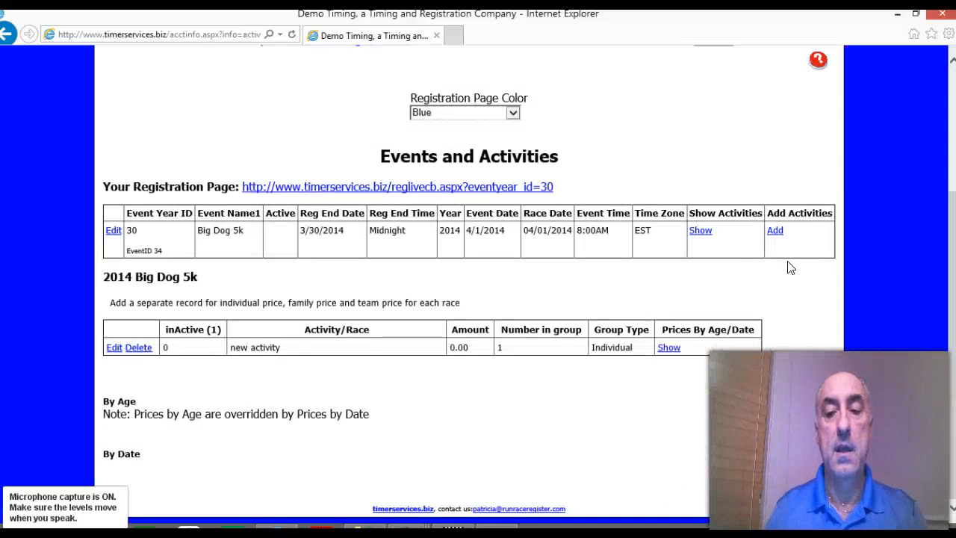
{"action": "left_click", "coordinate": [776, 231]}
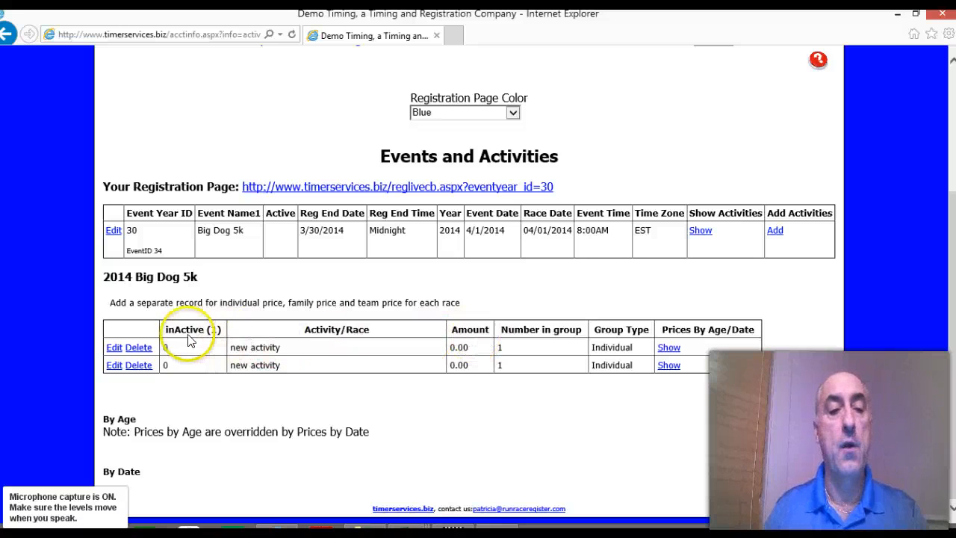
Step: Name the first new activity 5K, set its amount to 25, and save the record
{"action": "left_click", "coordinate": [114, 349]}
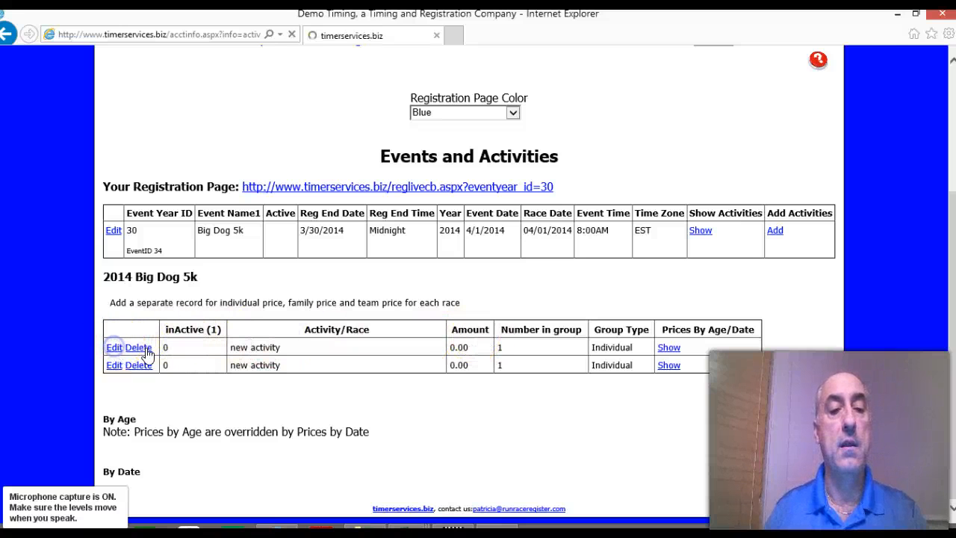
{"action": "left_click", "coordinate": [324, 369]}
{"action": "left_click_drag", "start_coordinate": [273, 372], "coordinate": [222, 372]}
{"action": "type", "text": "5"}
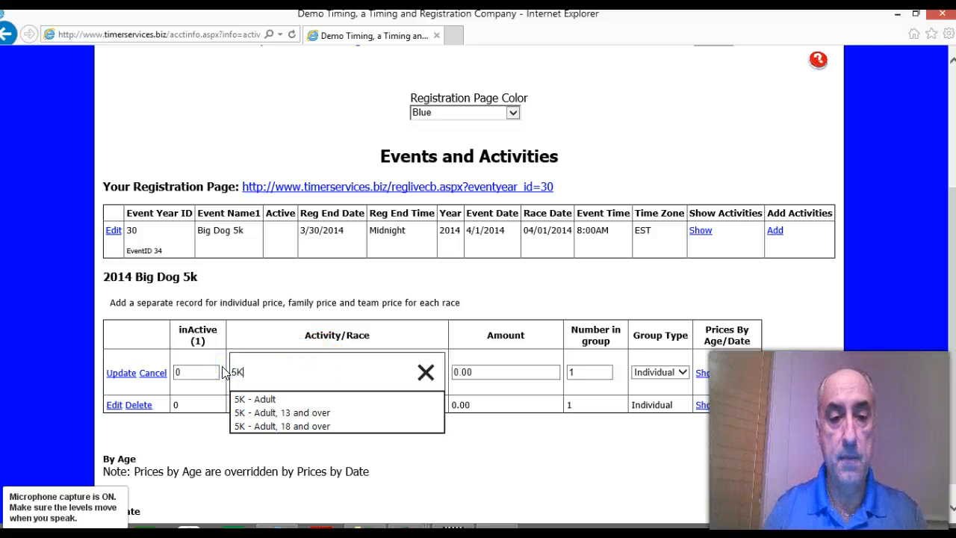
{"action": "type", "text": "K"}
{"action": "key", "text": "Tab"}
{"action": "type", "text": "25"}
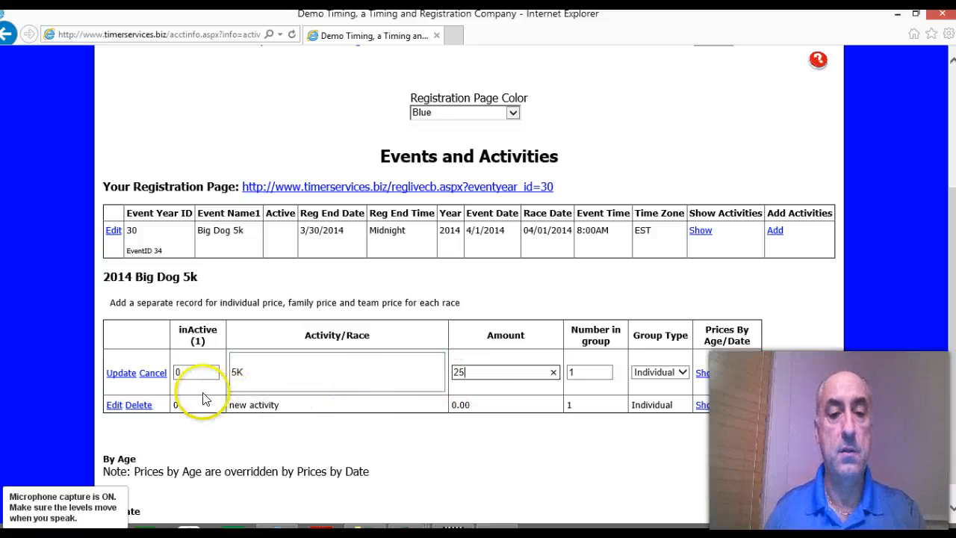
{"action": "left_click", "coordinate": [121, 372]}
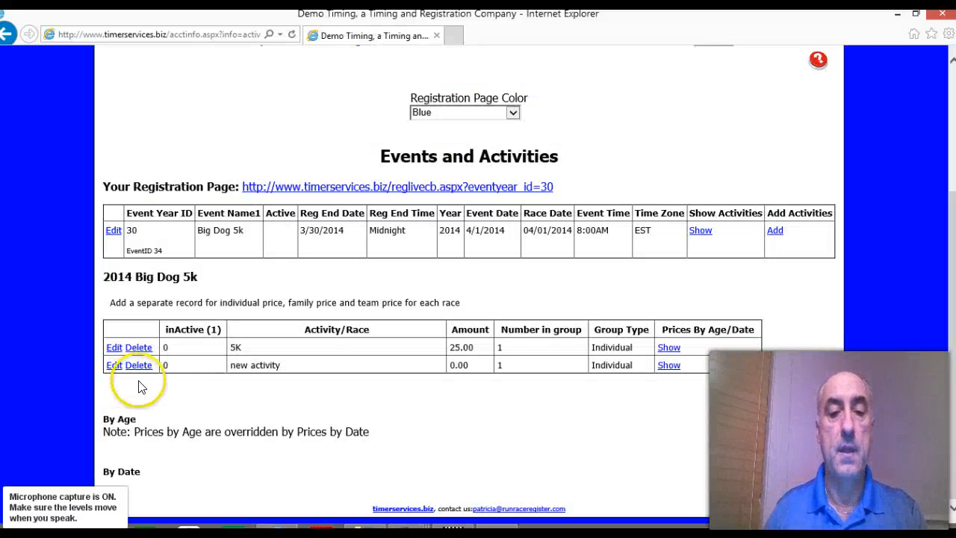
Step: Name the second activity 10K, set its amount to 30, and save the record
{"action": "left_click", "coordinate": [114, 364]}
{"action": "left_click_drag", "start_coordinate": [306, 389], "coordinate": [192, 386]}
{"action": "type", "text": "10K"}
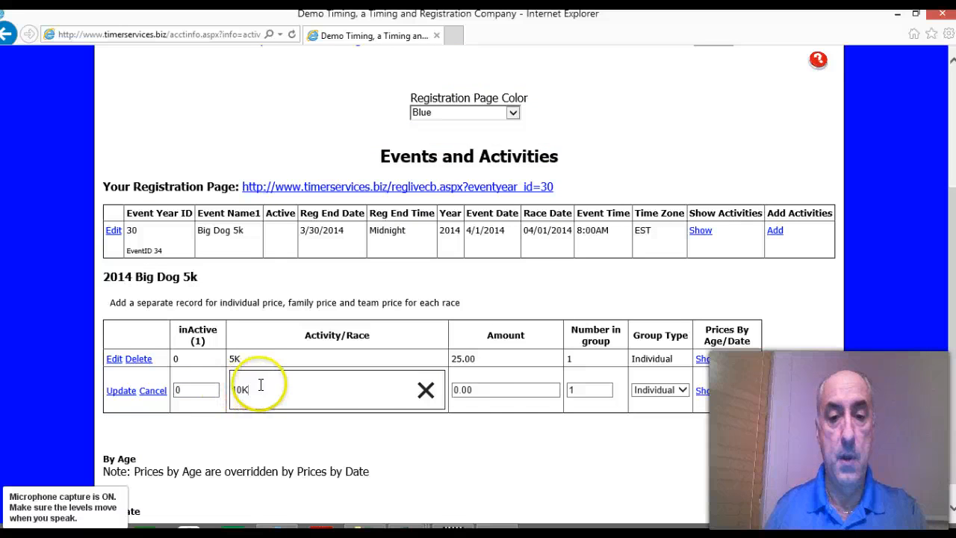
{"action": "double_click", "coordinate": [474, 389]}
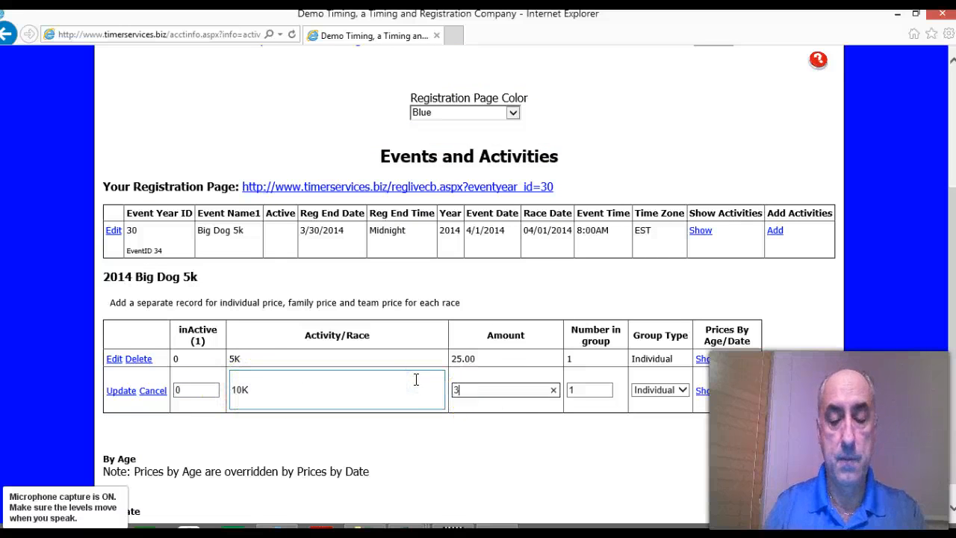
{"action": "type", "text": "30"}
{"action": "left_click", "coordinate": [121, 390]}
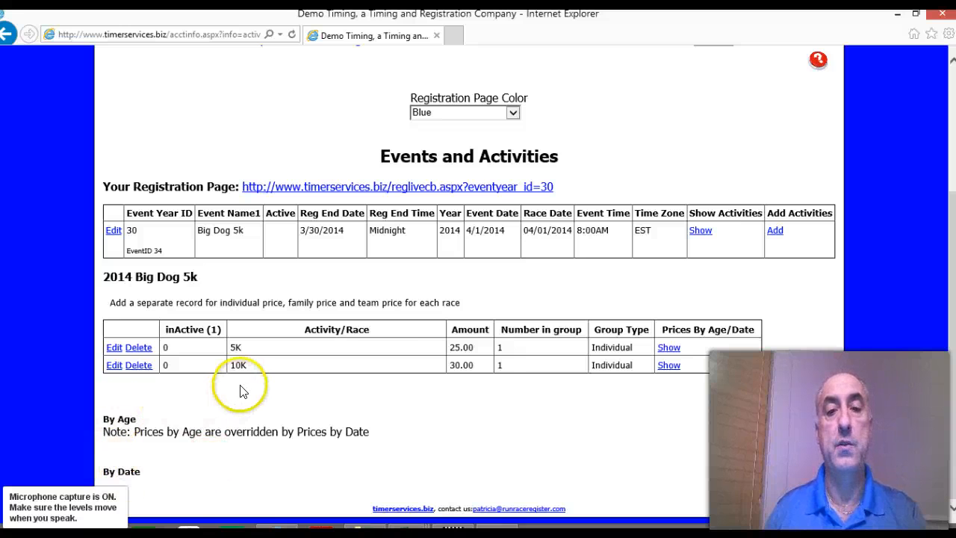
Step: Open the event's registration form settings and examine which standard and user-defined fields are turned on
{"action": "scroll", "coordinate": [241, 387], "scroll_direction": "up", "scroll_amount": 3}
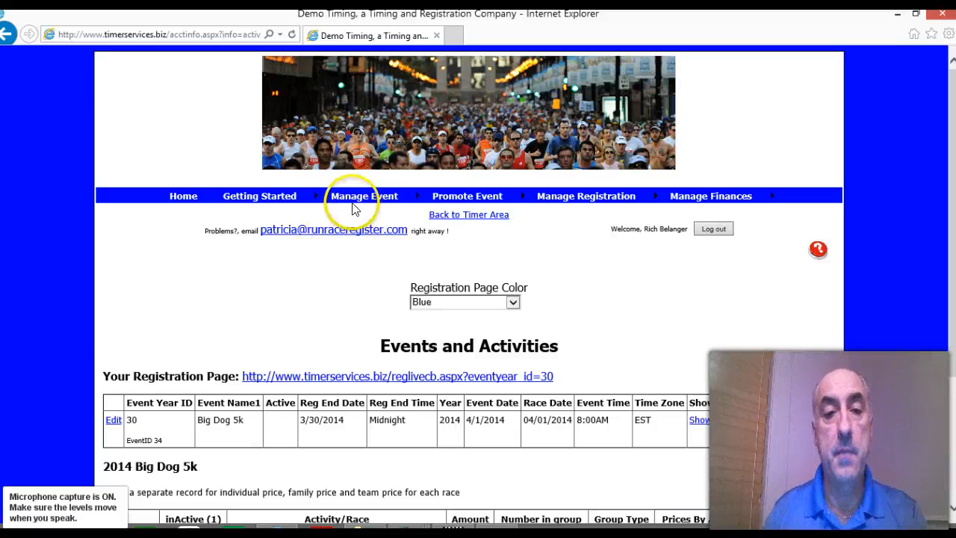
{"action": "mouse_move", "coordinate": [350, 199]}
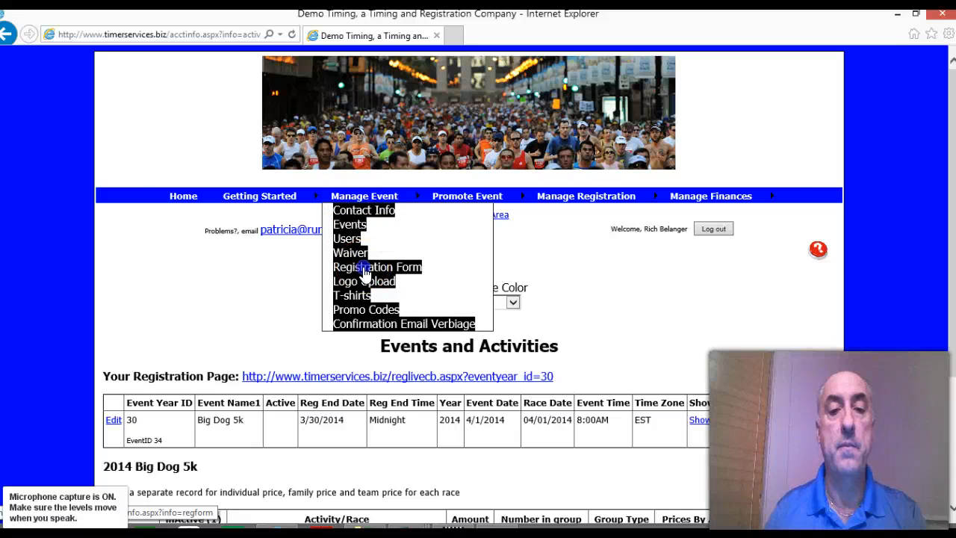
{"action": "left_click", "coordinate": [365, 267]}
{"action": "left_click", "coordinate": [356, 273]}
{"action": "scroll", "coordinate": [348, 277], "scroll_direction": "down", "scroll_amount": 4}
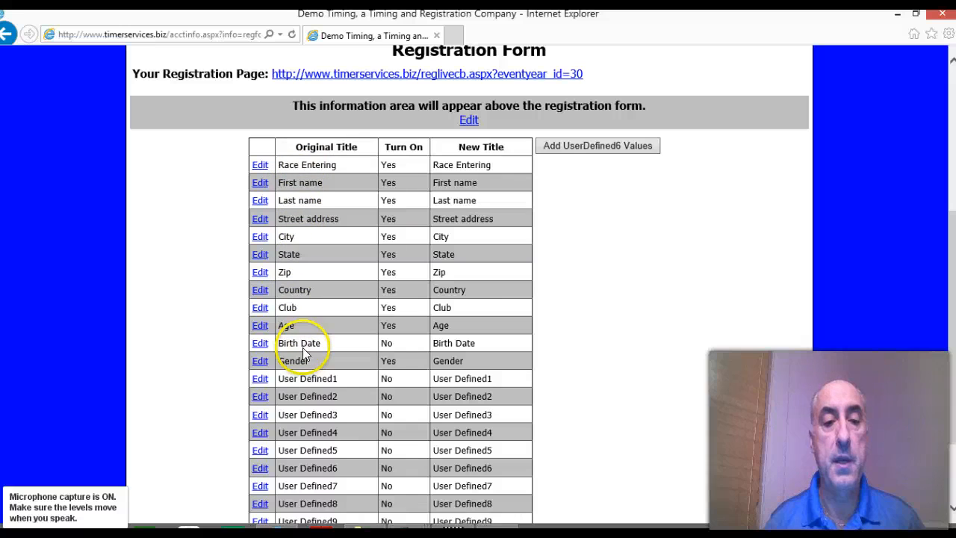
{"action": "scroll", "coordinate": [321, 358], "scroll_direction": "down", "scroll_amount": 3}
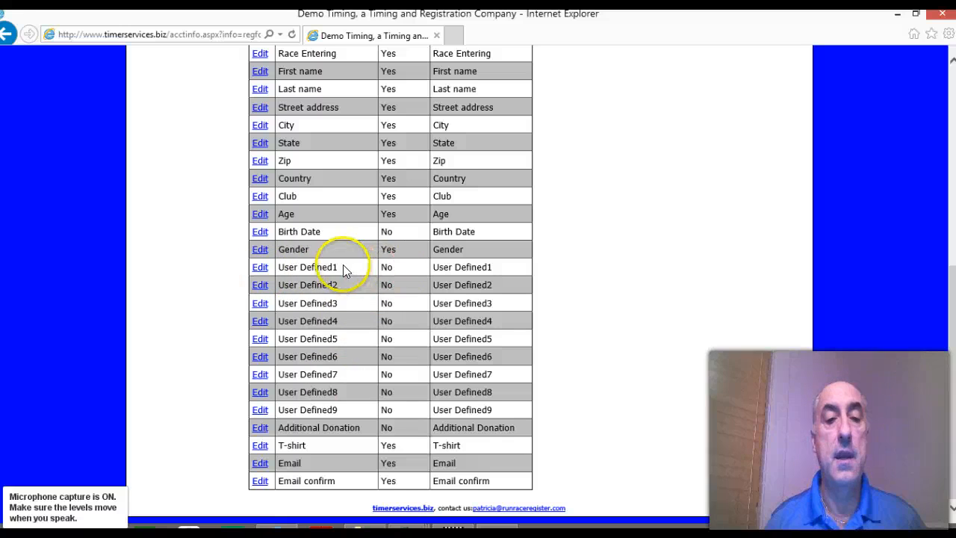
{"action": "left_click", "coordinate": [416, 263]}
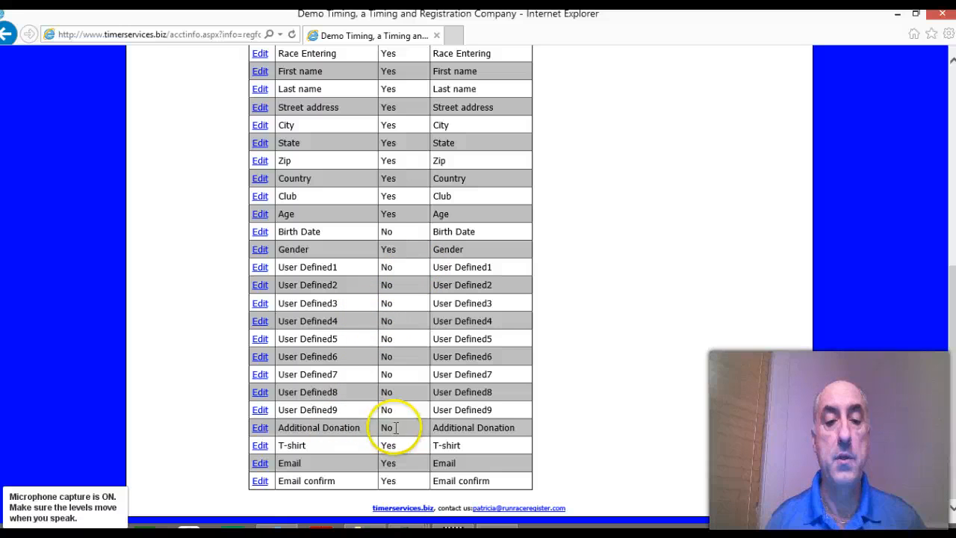
Step: Turn on the Additional Donation field in the registration form and save the change
{"action": "double_click", "coordinate": [388, 427]}
{"action": "left_click", "coordinate": [260, 428]}
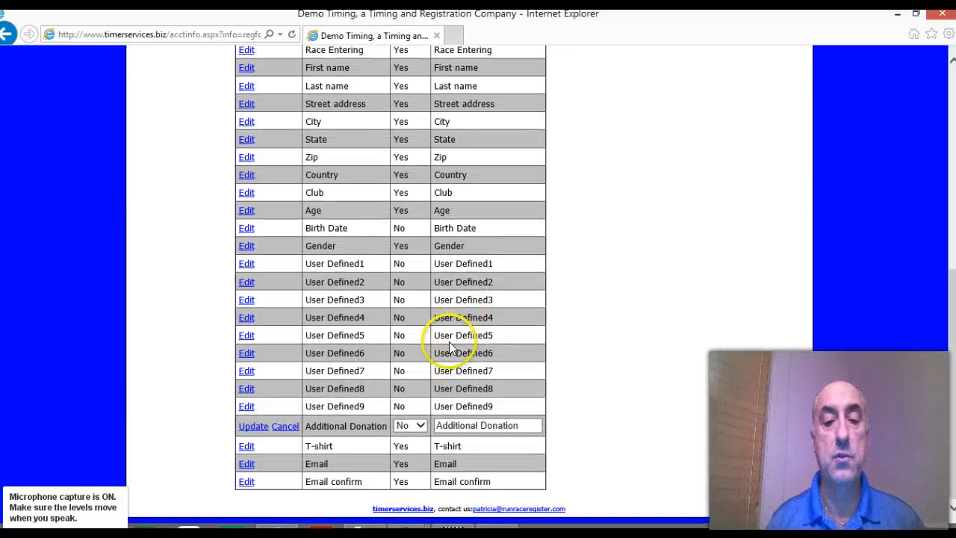
{"action": "left_click", "coordinate": [418, 426]}
{"action": "left_click", "coordinate": [413, 437]}
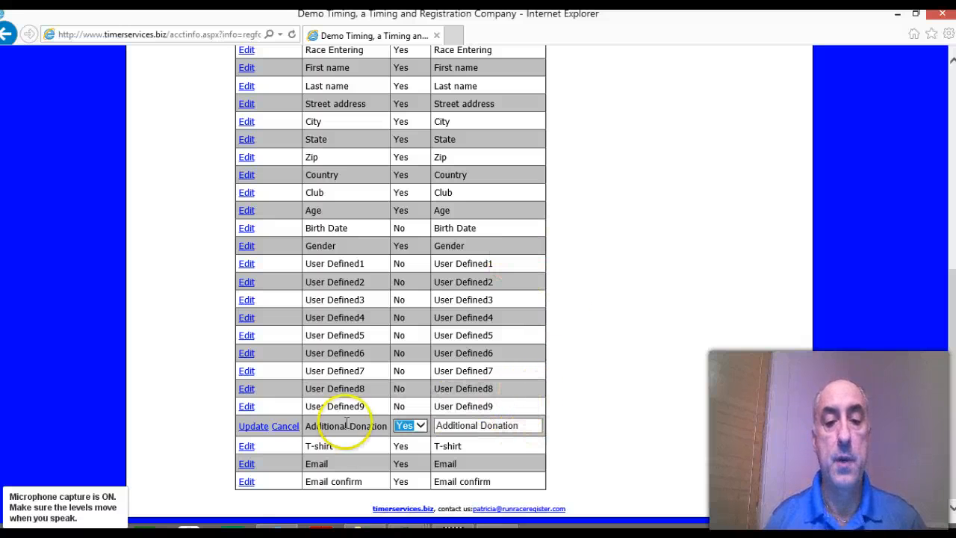
{"action": "left_click", "coordinate": [253, 427]}
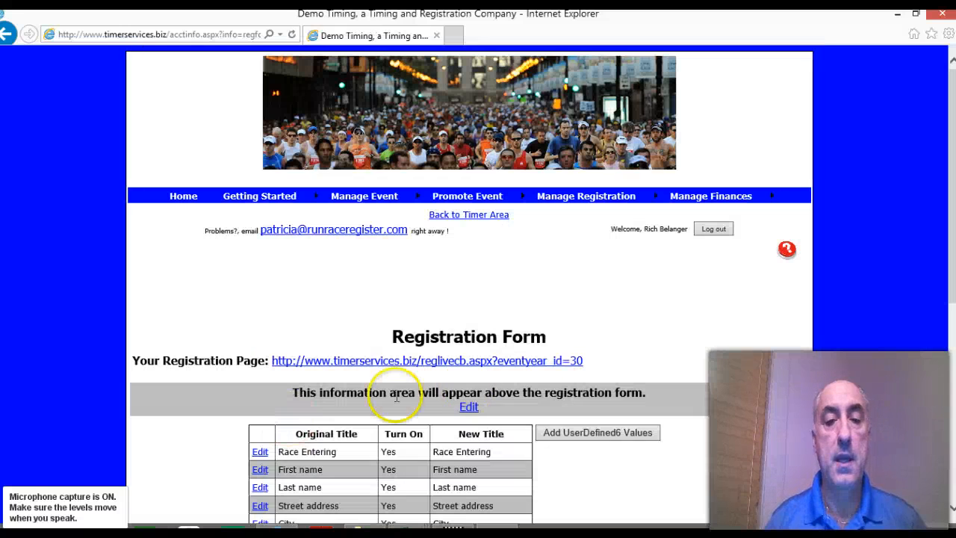
Step: Open the information area above the registration form for editing and enter "Packet pick up on Saturday prior to the race."
{"action": "scroll", "coordinate": [470, 383], "scroll_direction": "down", "scroll_amount": 3}
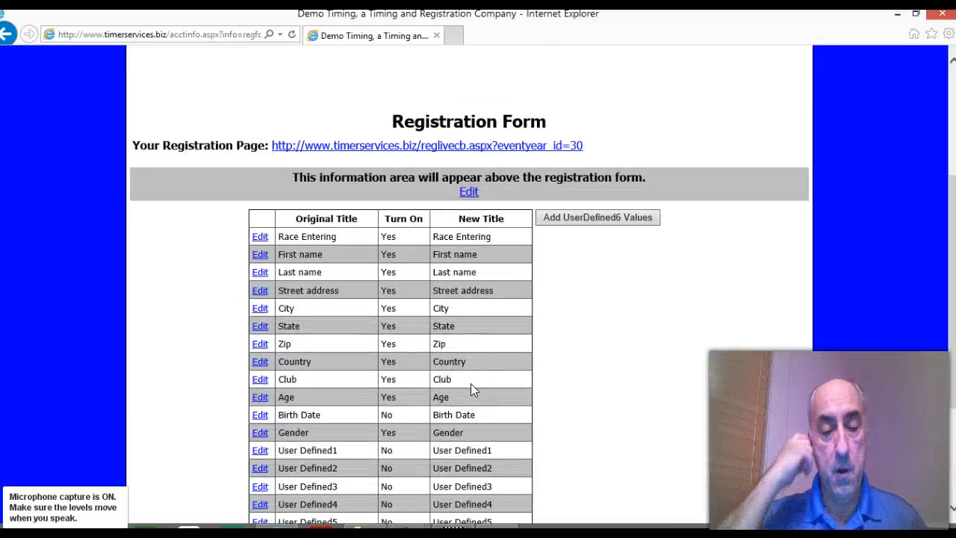
{"action": "left_click", "coordinate": [468, 192]}
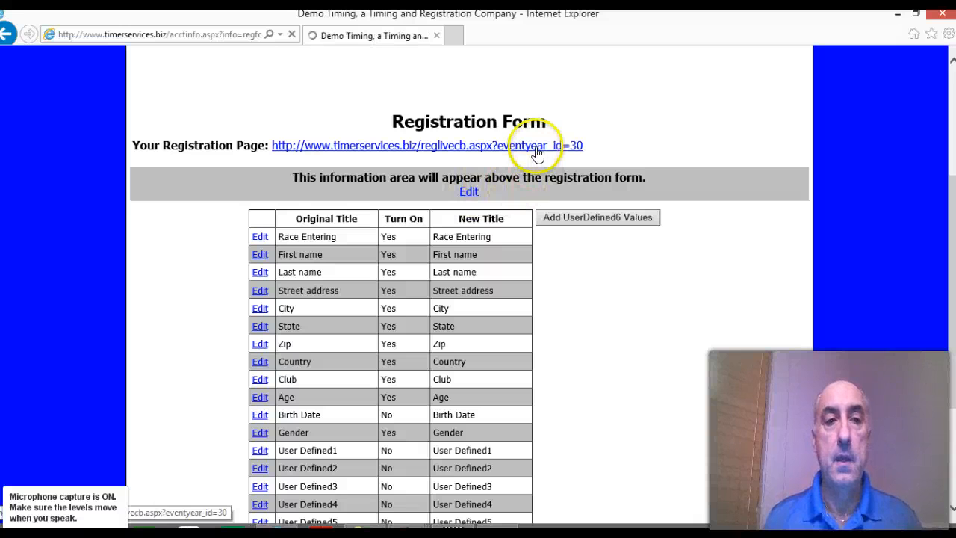
{"action": "left_click", "coordinate": [472, 194]}
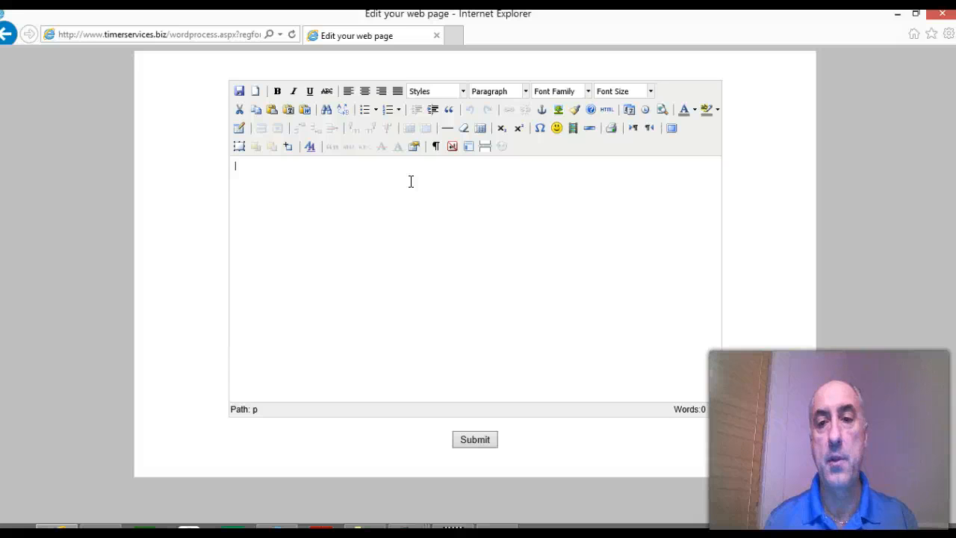
{"action": "left_click", "coordinate": [395, 174]}
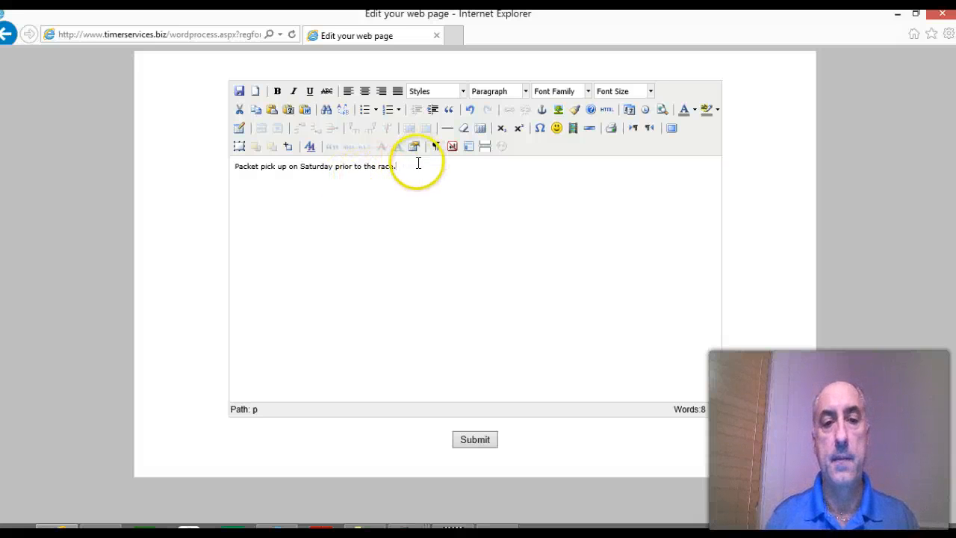
Step: Set the font size of the whole packet pick-up sentence to 4 (14pt)
{"action": "left_click_drag", "start_coordinate": [398, 165], "coordinate": [226, 182]}
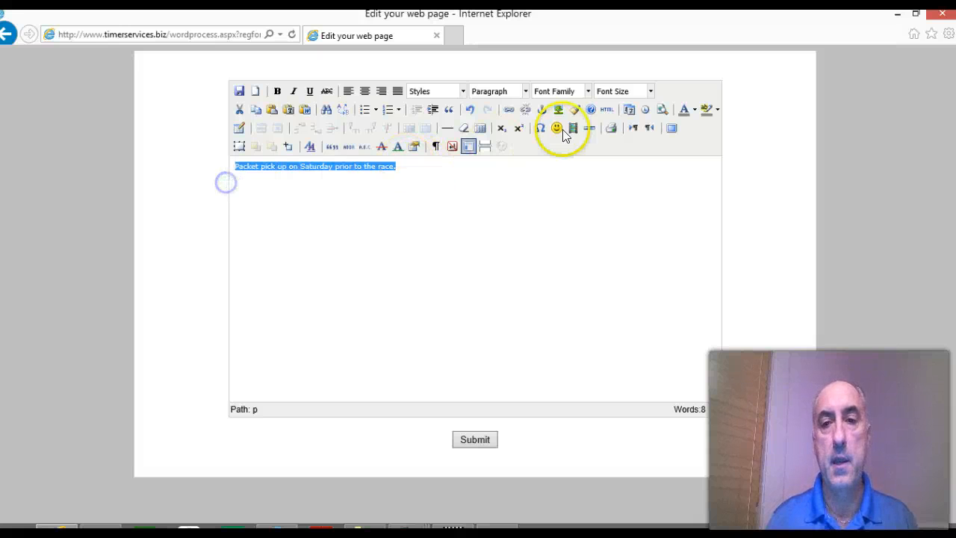
{"action": "left_click", "coordinate": [650, 91]}
{"action": "left_click", "coordinate": [627, 169]}
{"action": "left_click", "coordinate": [545, 173]}
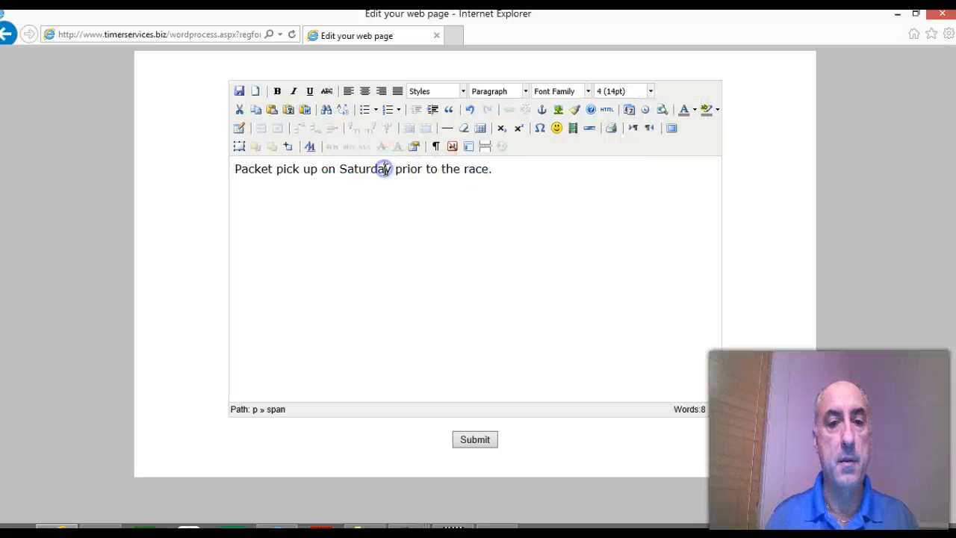
Step: Make the word "Saturday" bold in the packet pick-up sentence
{"action": "double_click", "coordinate": [381, 169]}
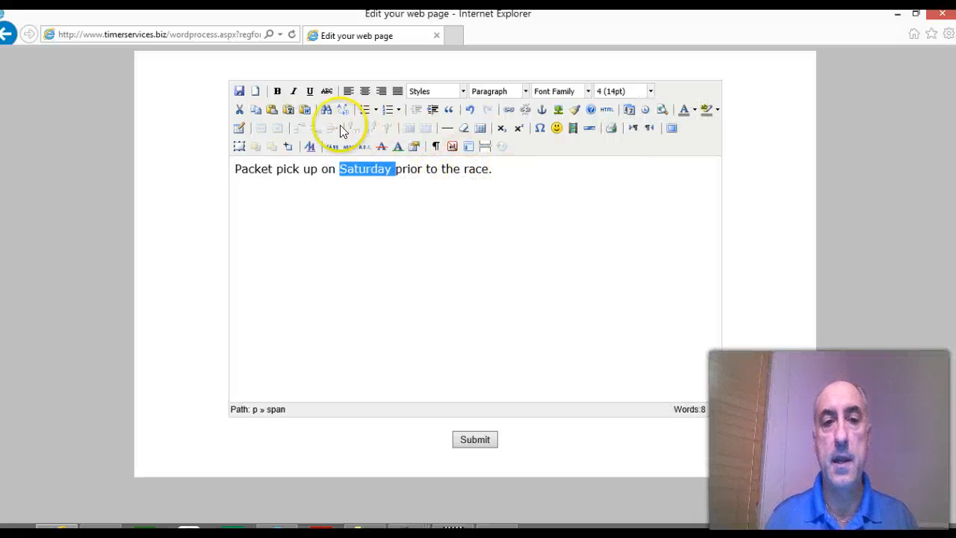
{"action": "left_click", "coordinate": [277, 91]}
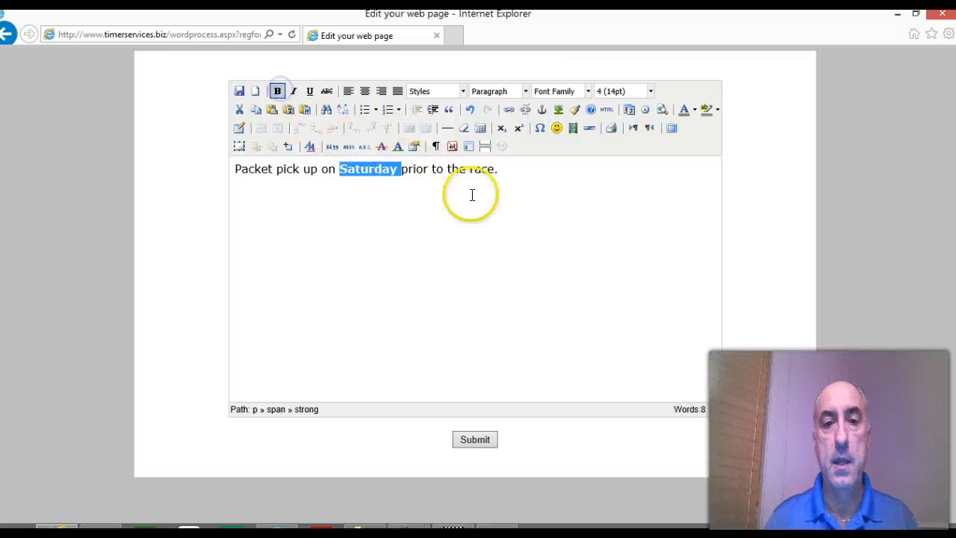
{"action": "left_click", "coordinate": [505, 171]}
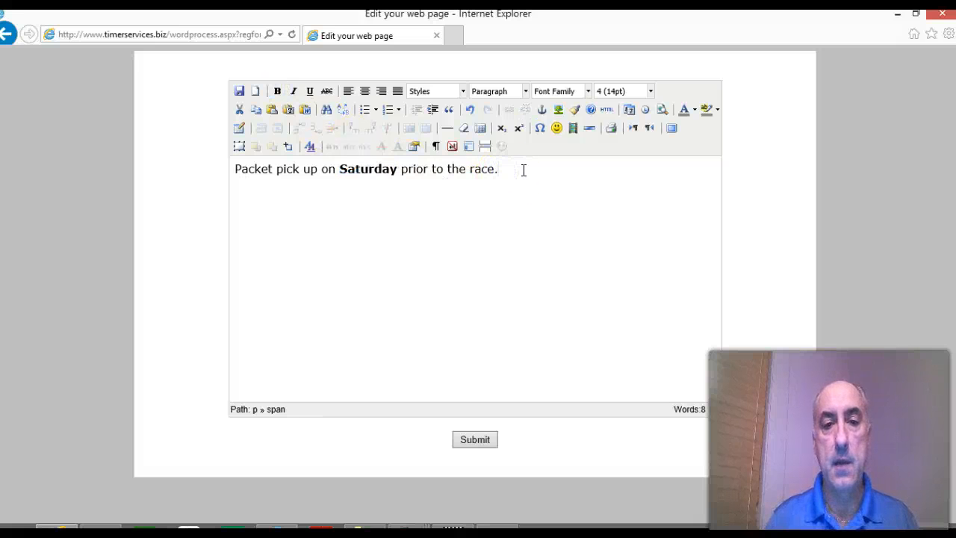
Step: Color the word "Packet" red and submit the information text to the registration form
{"action": "left_click_drag", "start_coordinate": [235, 169], "coordinate": [297, 169]}
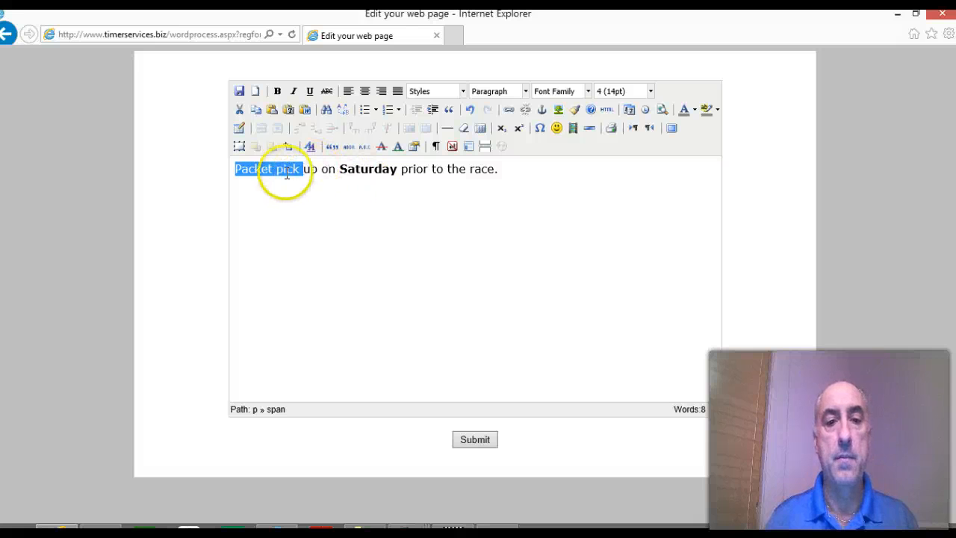
{"action": "left_click", "coordinate": [262, 169]}
{"action": "double_click", "coordinate": [257, 170]}
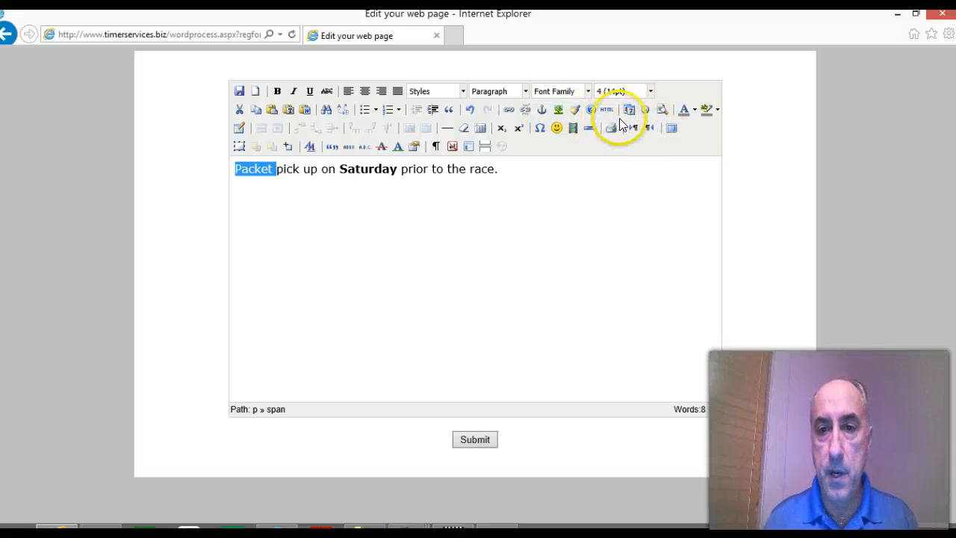
{"action": "left_click", "coordinate": [692, 109]}
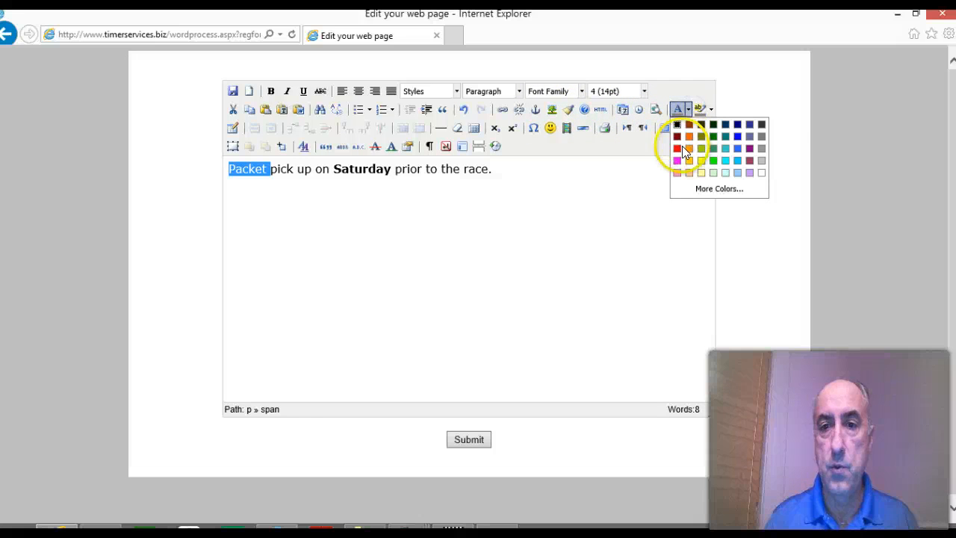
{"action": "left_click", "coordinate": [676, 146]}
{"action": "left_click", "coordinate": [543, 233]}
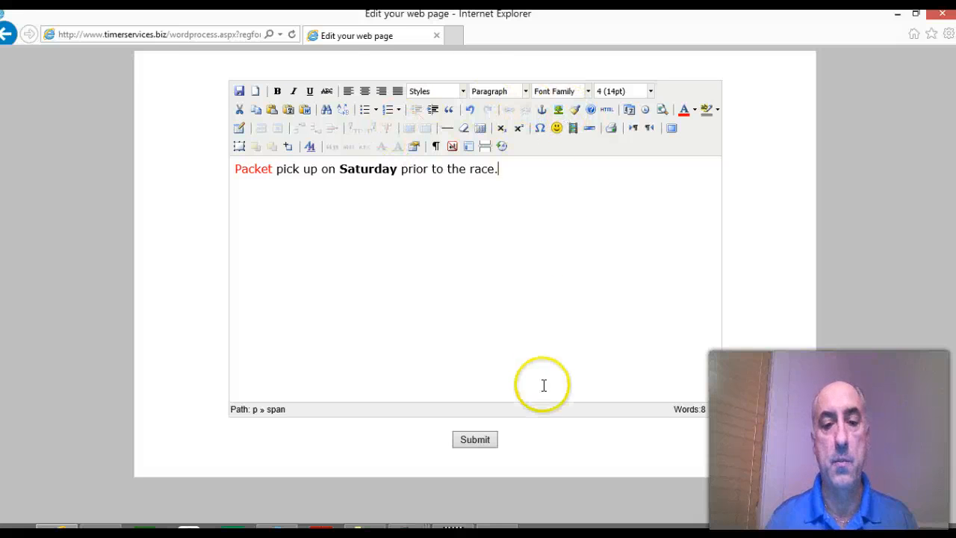
{"action": "left_click", "coordinate": [475, 437]}
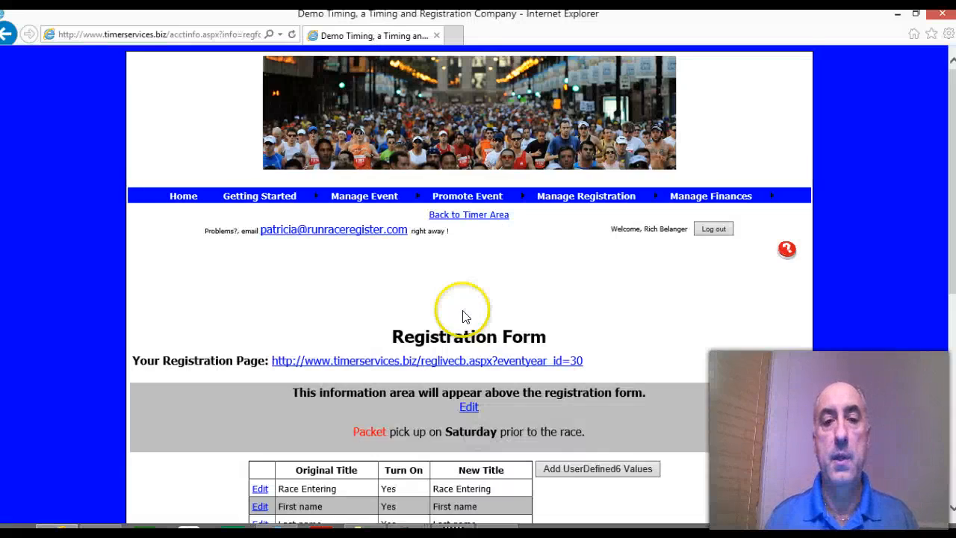
{"action": "scroll", "coordinate": [463, 320], "scroll_direction": "down", "scroll_amount": 3}
{"action": "left_click_drag", "start_coordinate": [350, 287], "coordinate": [569, 287]}
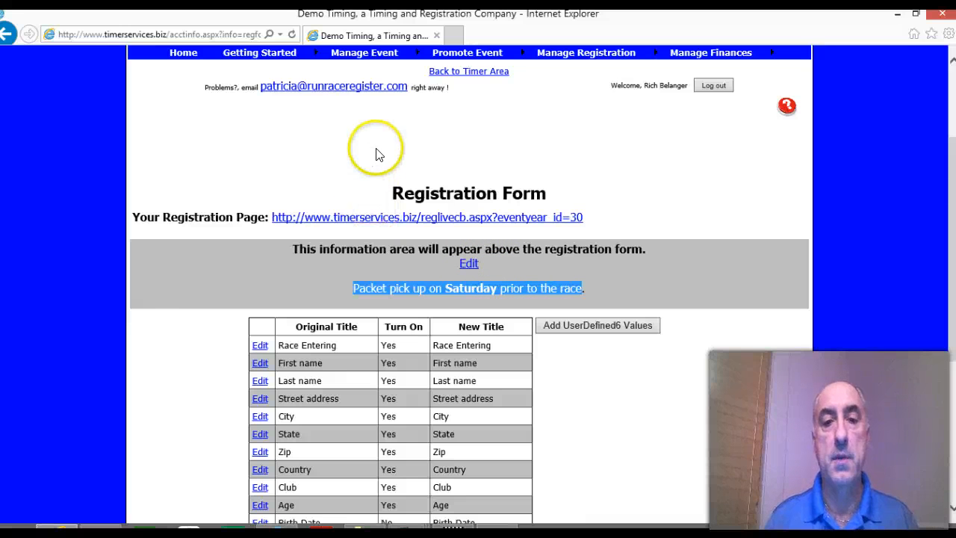
Step: Upload bigdog.jpg from the C:\data\ts folder as the event's logo
{"action": "mouse_move", "coordinate": [364, 52]}
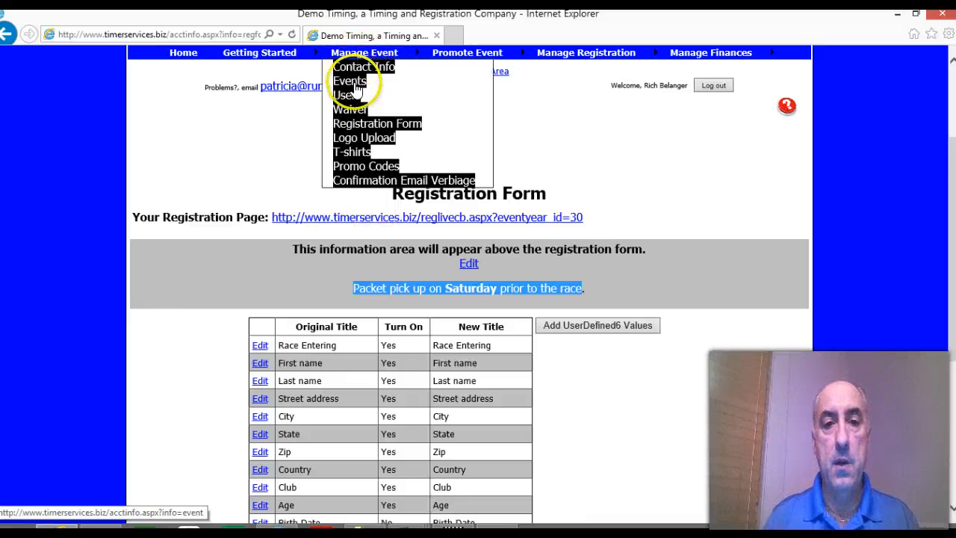
{"action": "left_click", "coordinate": [355, 138]}
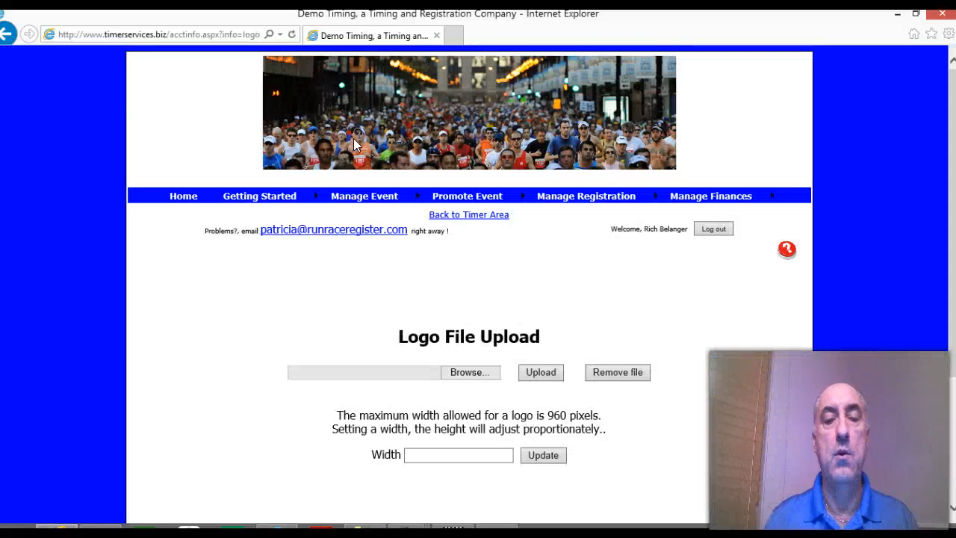
{"action": "left_click", "coordinate": [465, 372]}
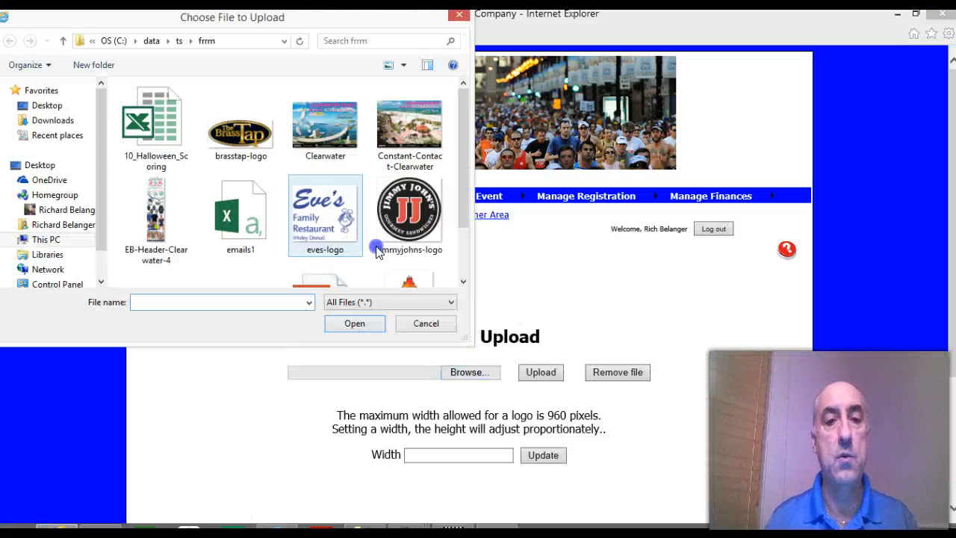
{"action": "left_click_drag", "start_coordinate": [466, 174], "coordinate": [462, 142]}
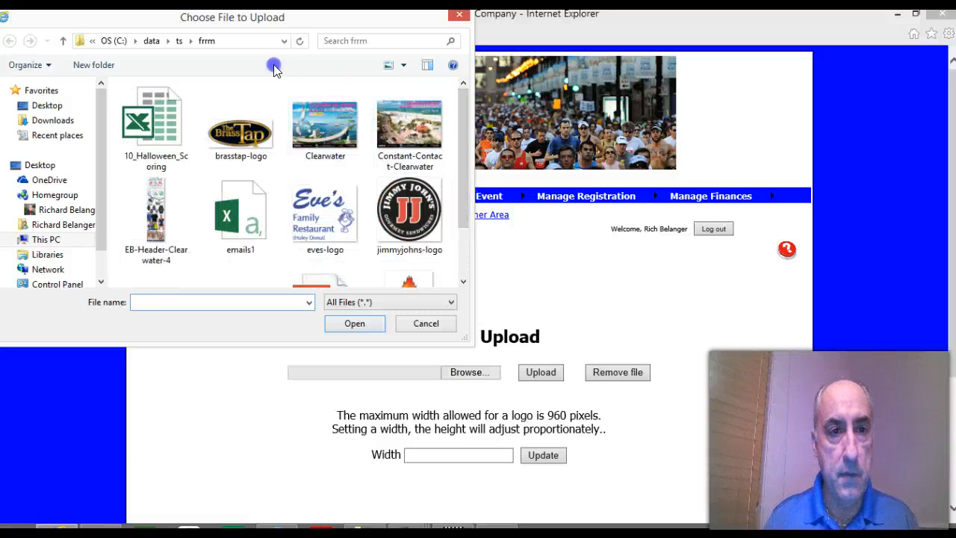
{"action": "left_click", "coordinate": [178, 43]}
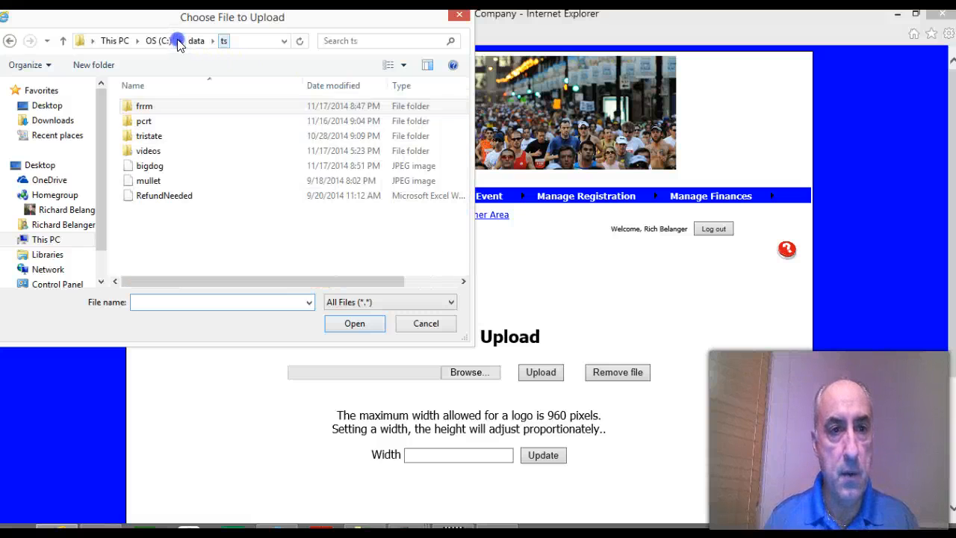
{"action": "left_click", "coordinate": [186, 165]}
{"action": "left_click", "coordinate": [158, 168]}
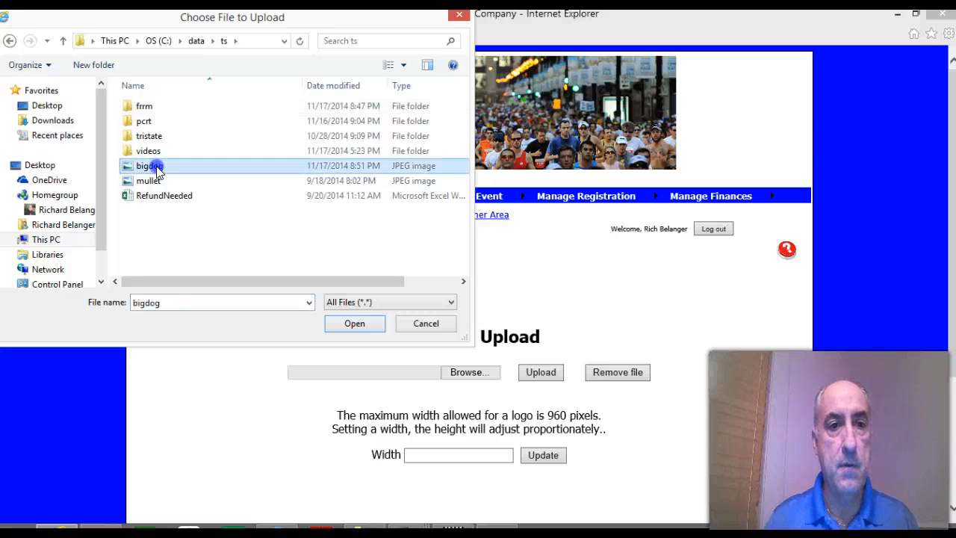
{"action": "double_click", "coordinate": [155, 170]}
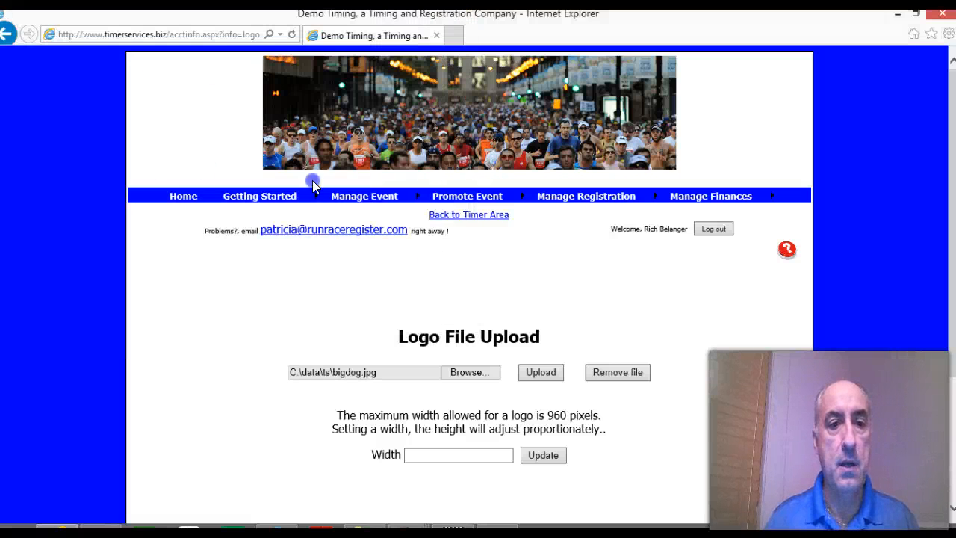
{"action": "left_click", "coordinate": [544, 374]}
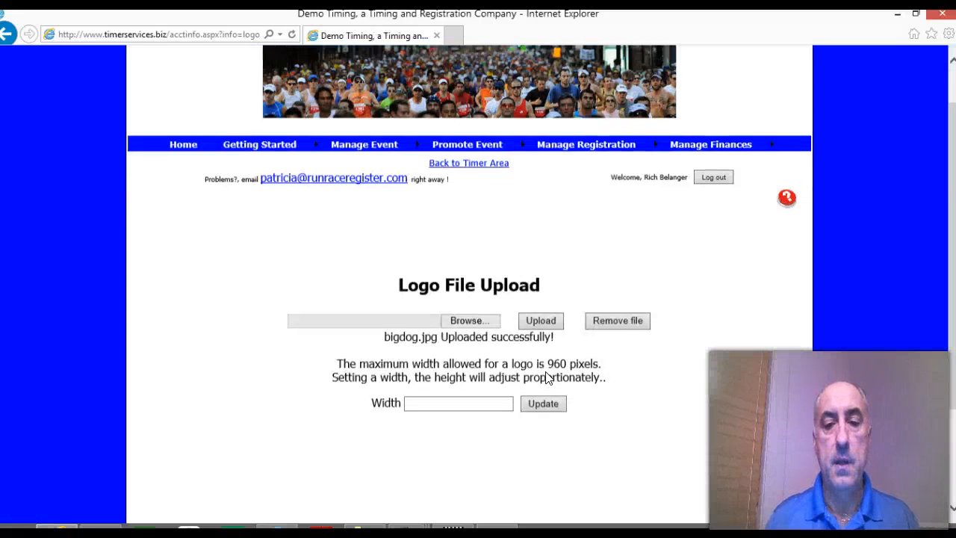
Step: Set the uploaded logo's width to 300 pixels and update it
{"action": "scroll", "coordinate": [463, 301], "scroll_direction": "down", "scroll_amount": 3}
{"action": "left_click", "coordinate": [445, 264]}
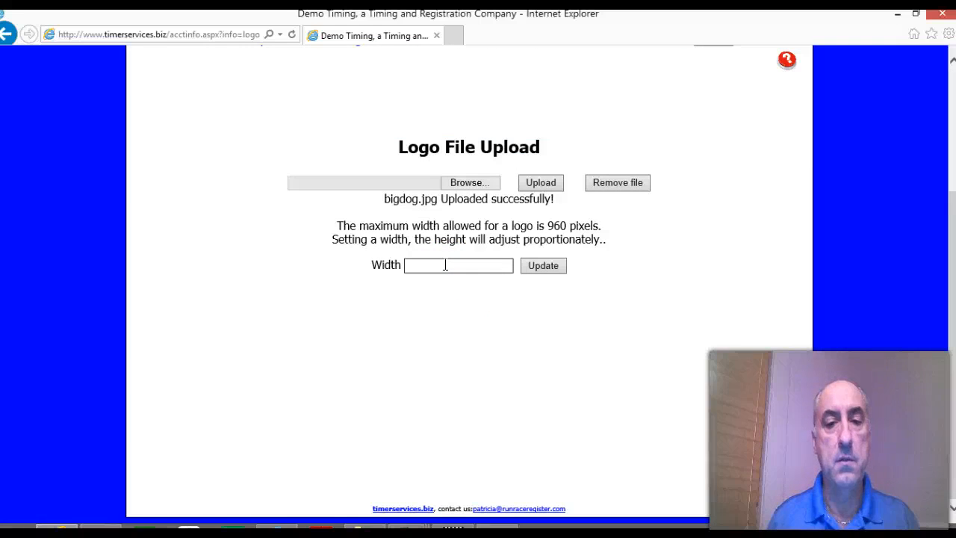
{"action": "type", "text": "300"}
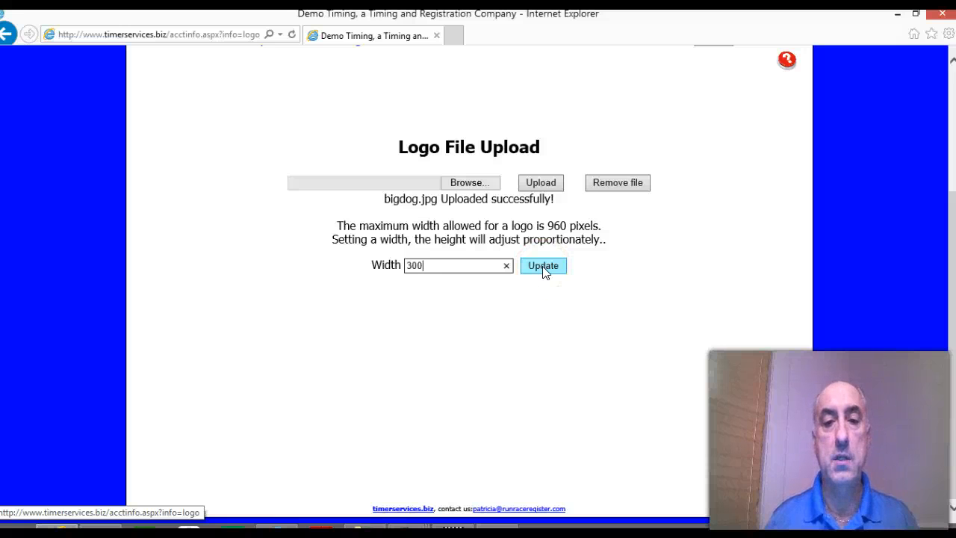
{"action": "left_click", "coordinate": [543, 270]}
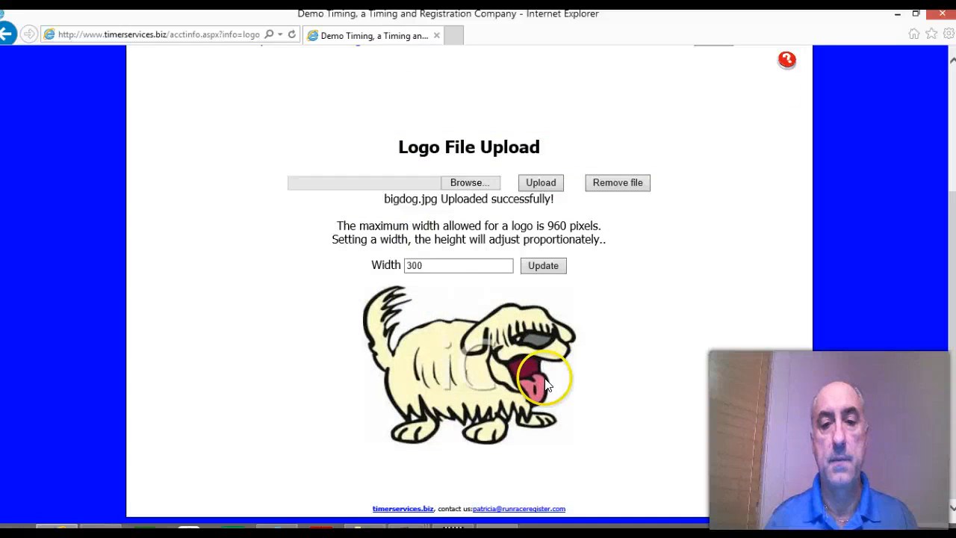
Step: Add Adult Large, Adult Medium, Adult Small and Adult XL to the event's displayed T-shirt sizes
{"action": "scroll", "coordinate": [545, 384], "scroll_direction": "up", "scroll_amount": 3}
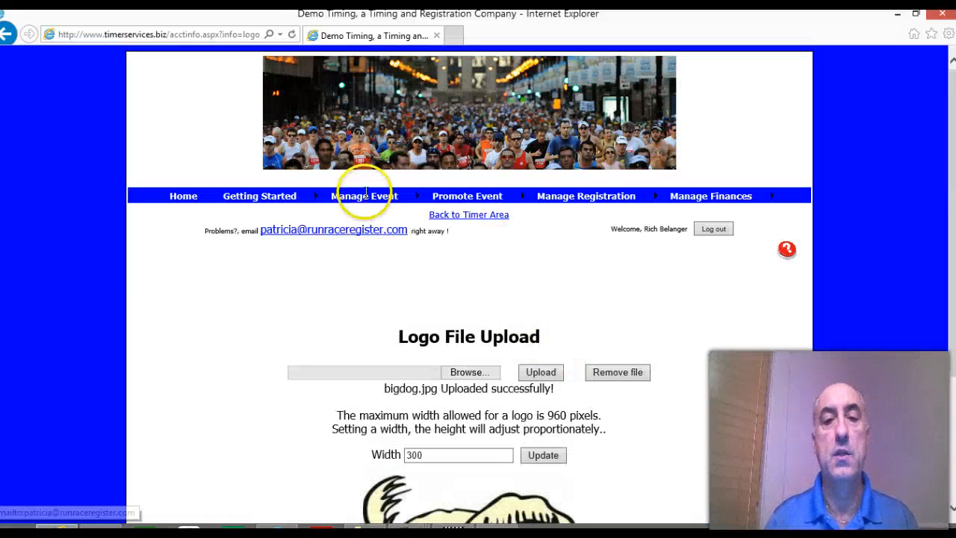
{"action": "mouse_move", "coordinate": [364, 198]}
{"action": "left_click", "coordinate": [360, 295]}
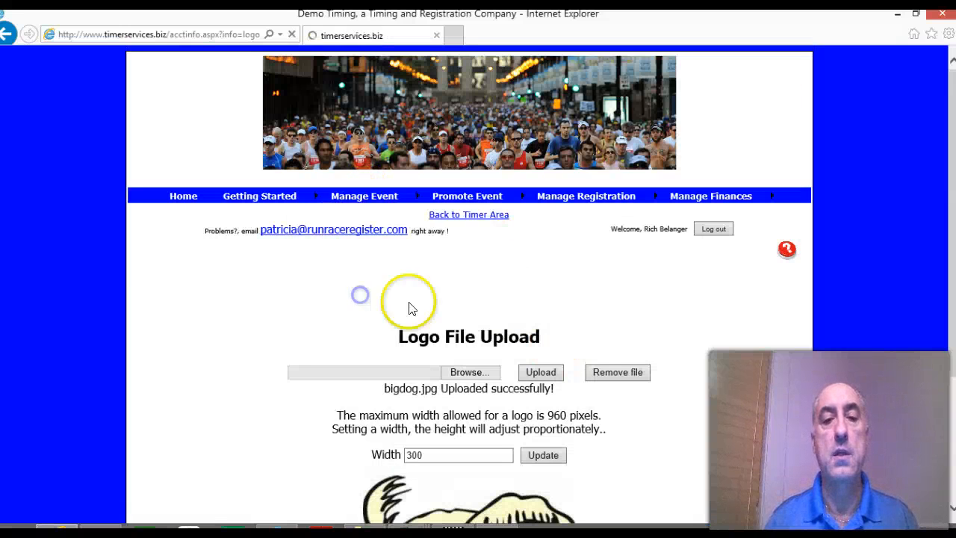
{"action": "scroll", "coordinate": [457, 314], "scroll_direction": "down", "scroll_amount": 3}
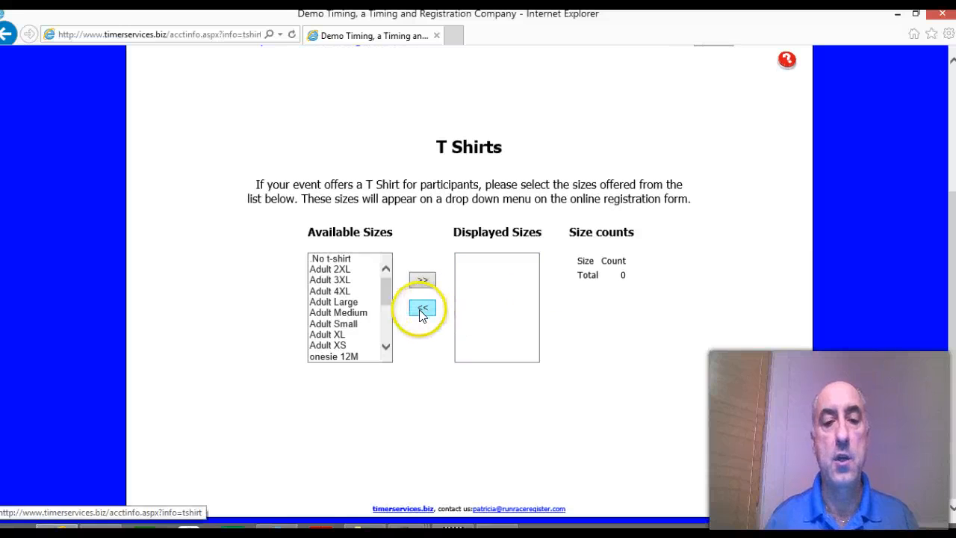
{"action": "left_click_drag", "start_coordinate": [384, 292], "coordinate": [381, 315]}
{"action": "left_click", "coordinate": [351, 286]}
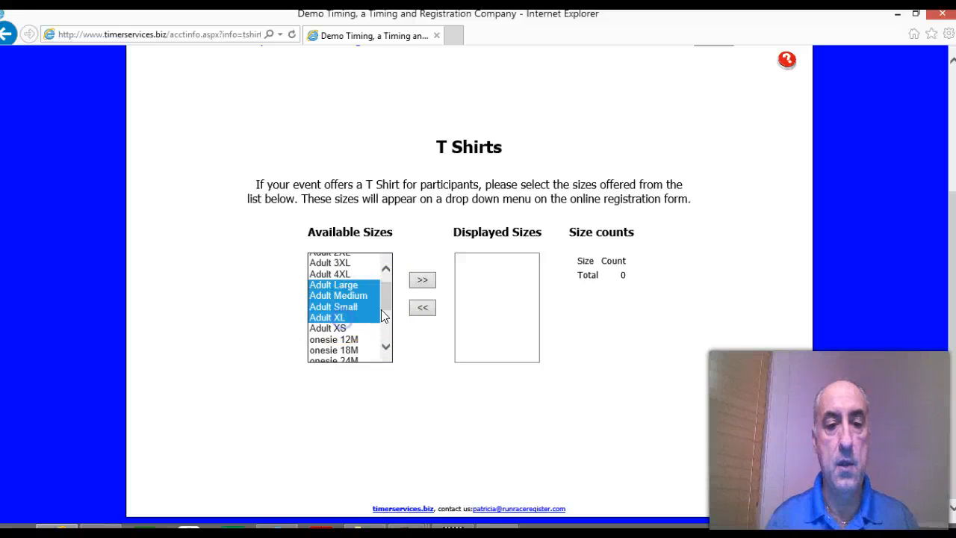
{"action": "left_click", "coordinate": [408, 277]}
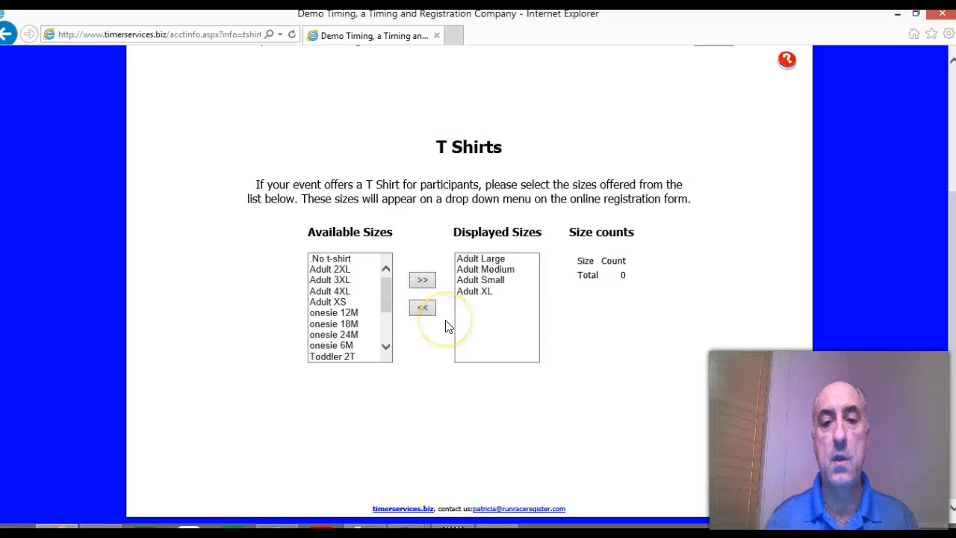
Step: Open the event's public registration page from its Events settings and examine the event date and registration deadline
{"action": "scroll", "coordinate": [446, 324], "scroll_direction": "up", "scroll_amount": 3}
{"action": "mouse_move", "coordinate": [355, 198]}
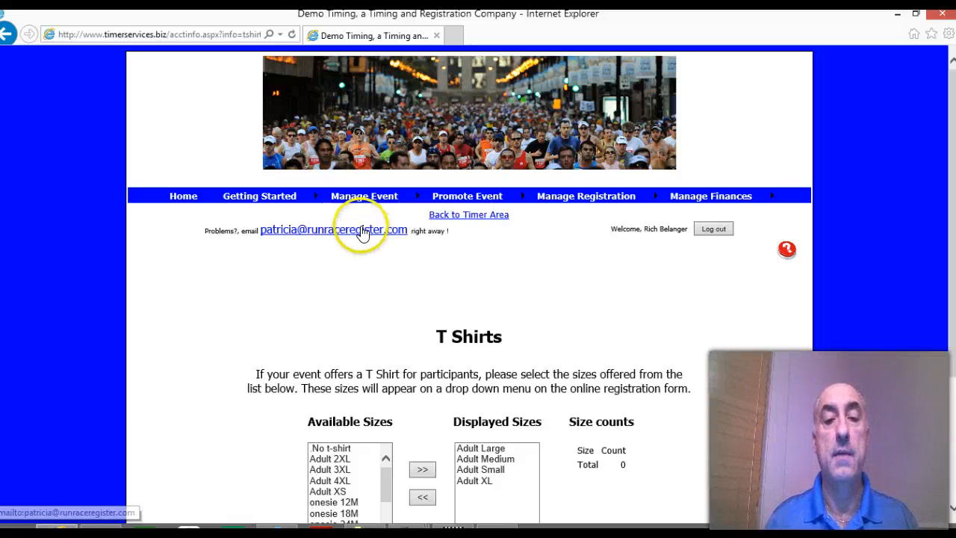
{"action": "left_click", "coordinate": [360, 224]}
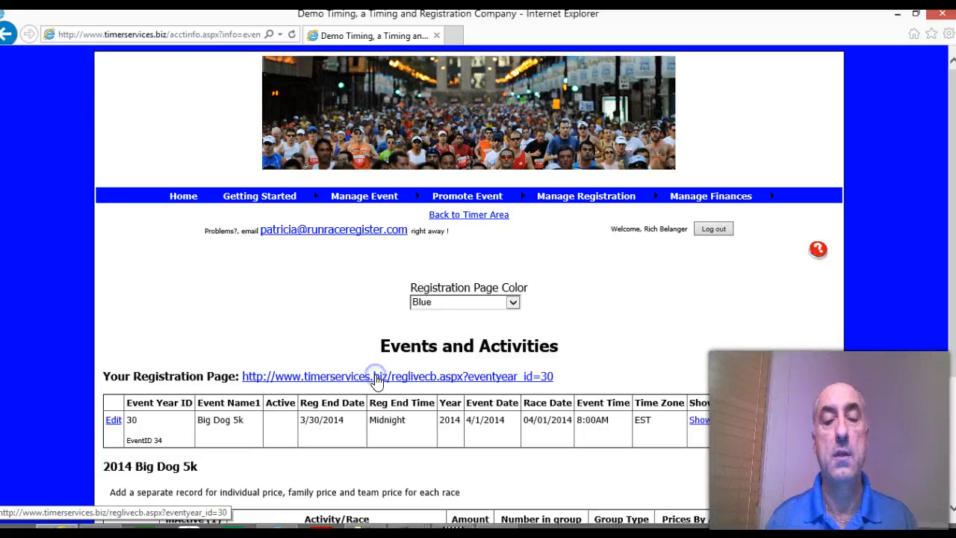
{"action": "left_click", "coordinate": [377, 378]}
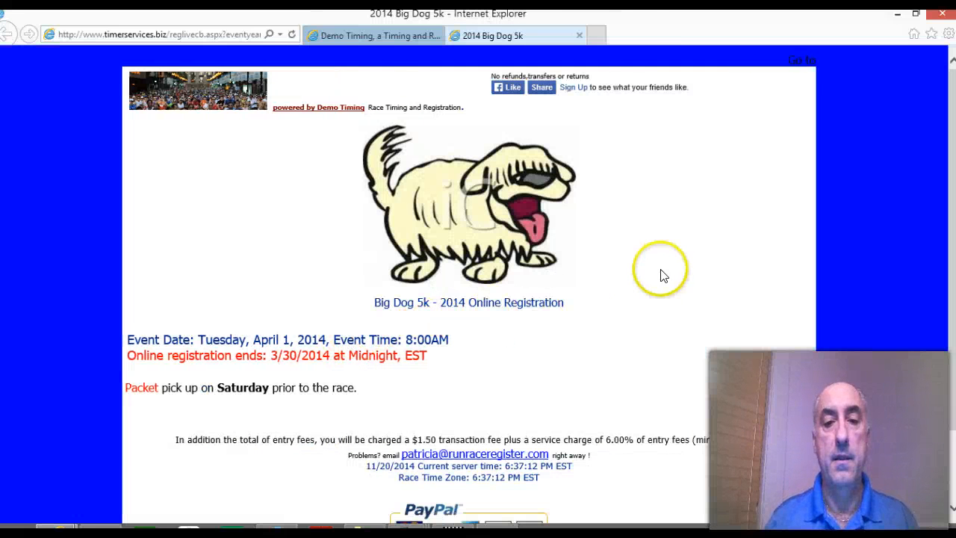
{"action": "scroll", "coordinate": [664, 273], "scroll_direction": "down", "scroll_amount": 1}
{"action": "left_click_drag", "start_coordinate": [139, 263], "coordinate": [438, 287]}
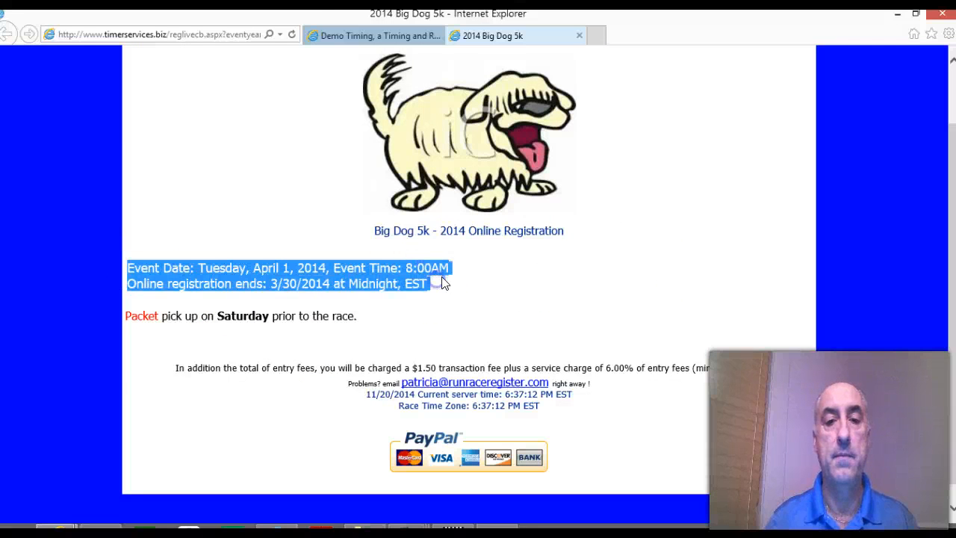
Step: Examine the packet pick-up note and the fee and payment information on the 2014 Big Dog 5k registration page
{"action": "left_click", "coordinate": [574, 247]}
{"action": "left_click_drag", "start_coordinate": [127, 316], "coordinate": [369, 319]}
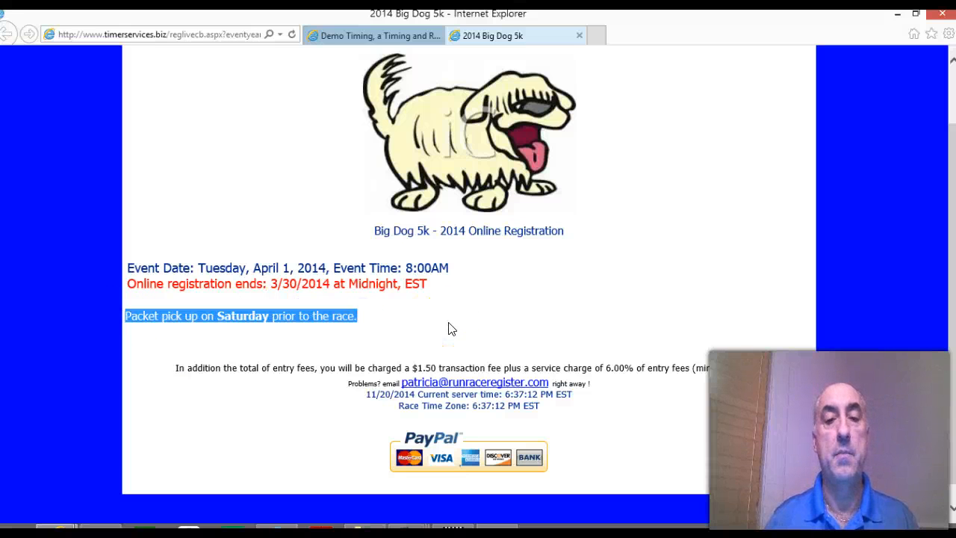
{"action": "scroll", "coordinate": [452, 328], "scroll_direction": "down", "scroll_amount": 1}
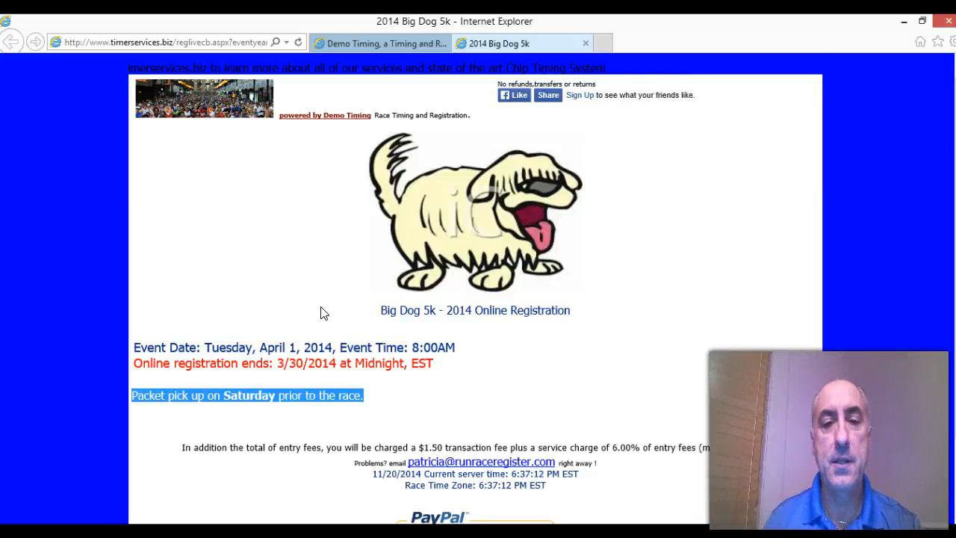
{"action": "scroll", "coordinate": [323, 312], "scroll_direction": "down", "scroll_amount": 2}
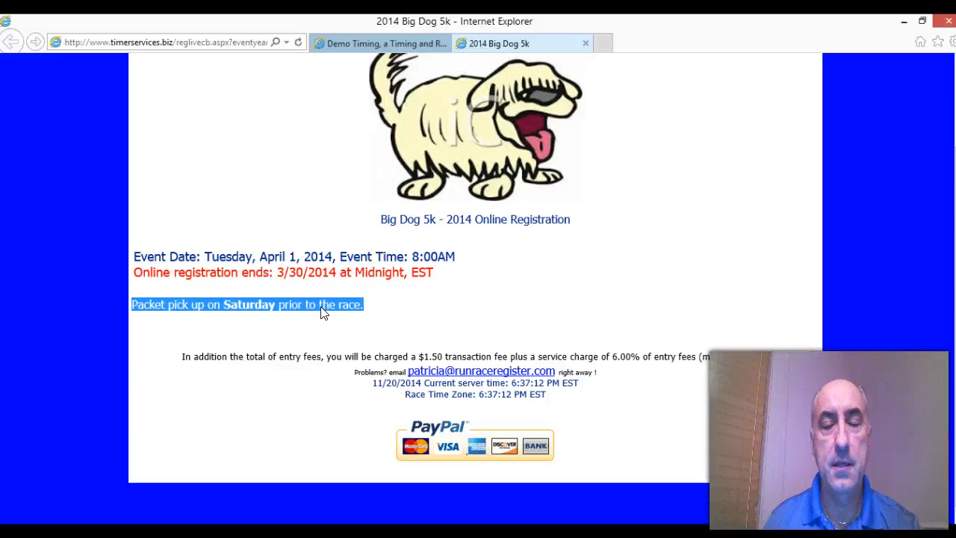
{"action": "scroll", "coordinate": [322, 312], "scroll_direction": "up", "scroll_amount": 2}
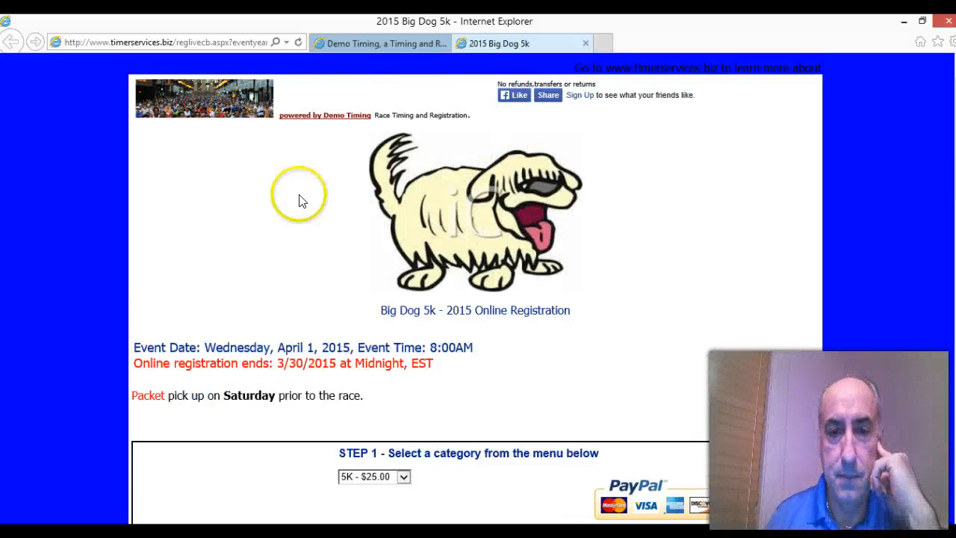
Step: Reload the public registration page and check the race categories and prices offered in STEP 1
{"action": "left_click", "coordinate": [299, 44]}
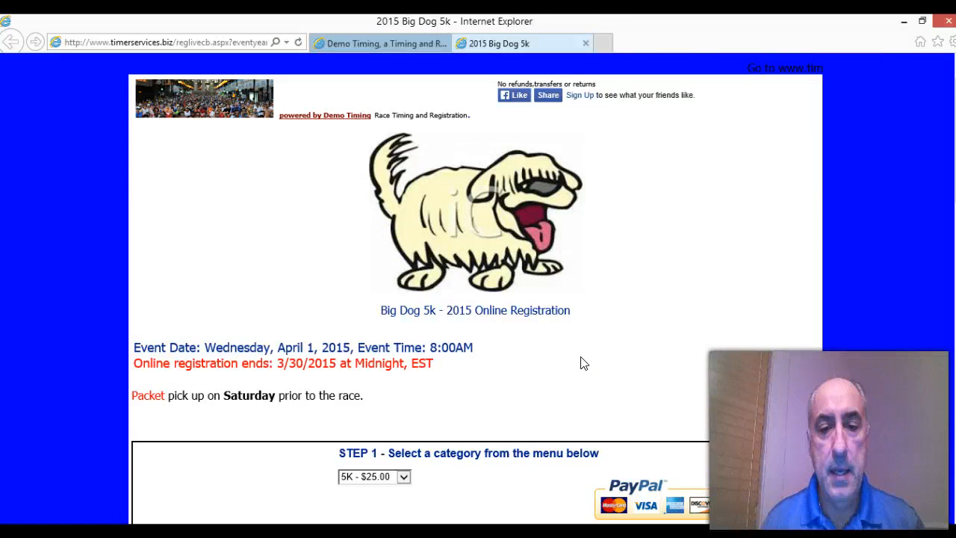
{"action": "scroll", "coordinate": [584, 363], "scroll_direction": "down", "scroll_amount": 3}
{"action": "left_click", "coordinate": [403, 333]}
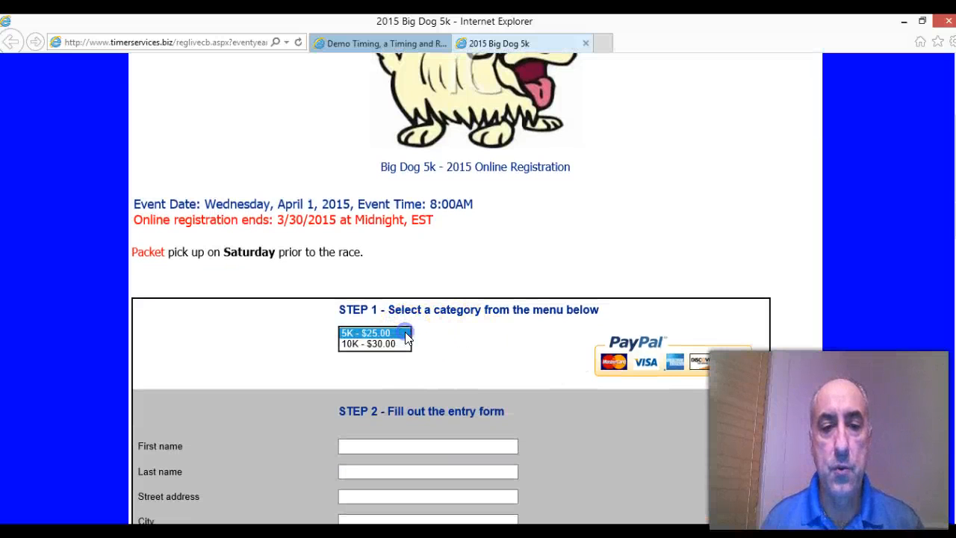
{"action": "left_click", "coordinate": [534, 331]}
Step: Examine the entry form's name and address fields, the club choices and the field for adding a new running team
{"action": "scroll", "coordinate": [534, 330], "scroll_direction": "down", "scroll_amount": 1}
{"action": "scroll", "coordinate": [523, 306], "scroll_direction": "down", "scroll_amount": 3}
{"action": "left_click", "coordinate": [510, 271]}
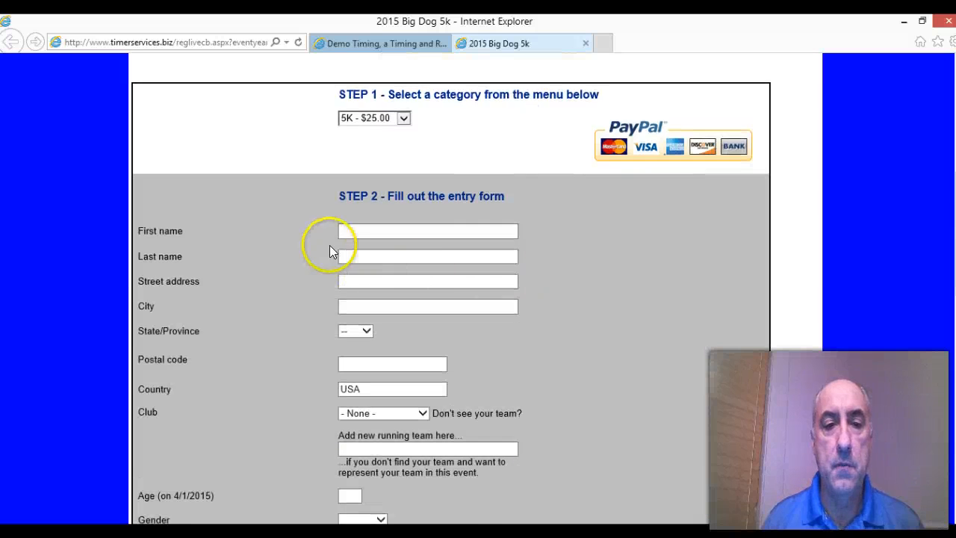
{"action": "scroll", "coordinate": [276, 201], "scroll_direction": "down", "scroll_amount": 2}
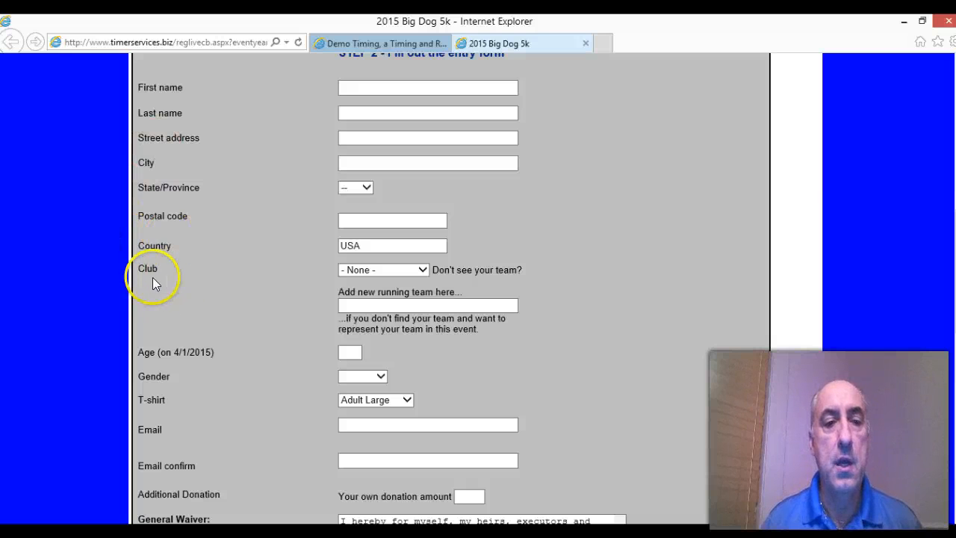
{"action": "left_click", "coordinate": [422, 271]}
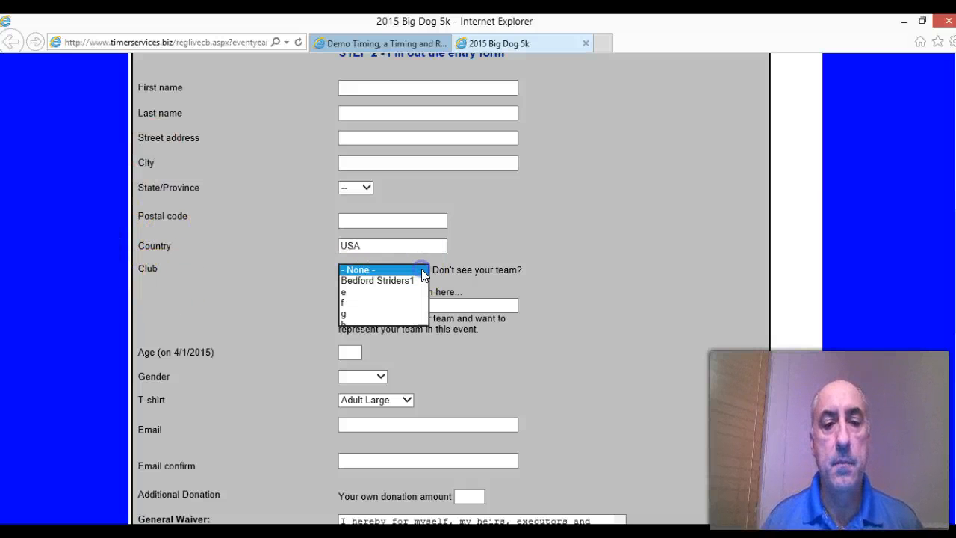
{"action": "left_click", "coordinate": [422, 272]}
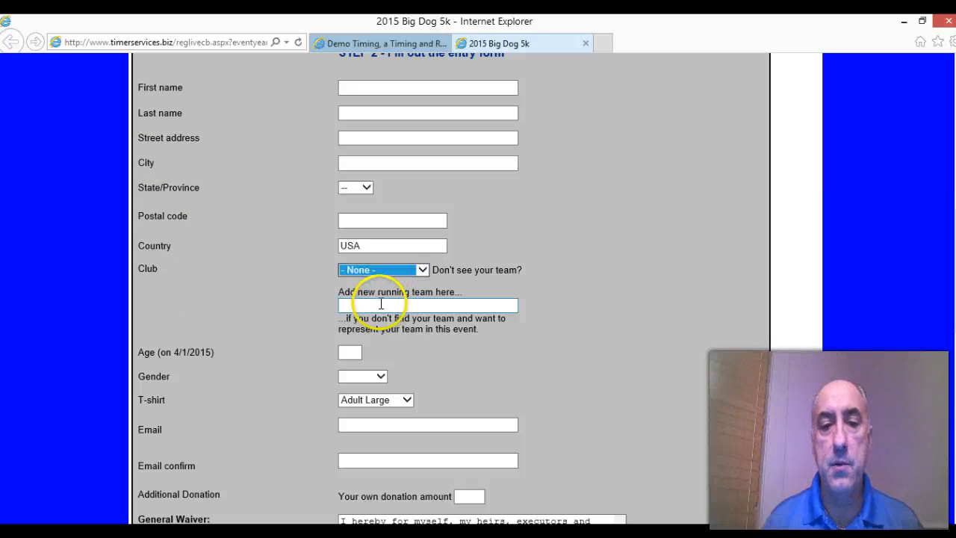
{"action": "left_click", "coordinate": [380, 302]}
Step: Check the entry form's age and gender fields and the available T-shirt sizes
{"action": "scroll", "coordinate": [265, 323], "scroll_direction": "down", "scroll_amount": 2}
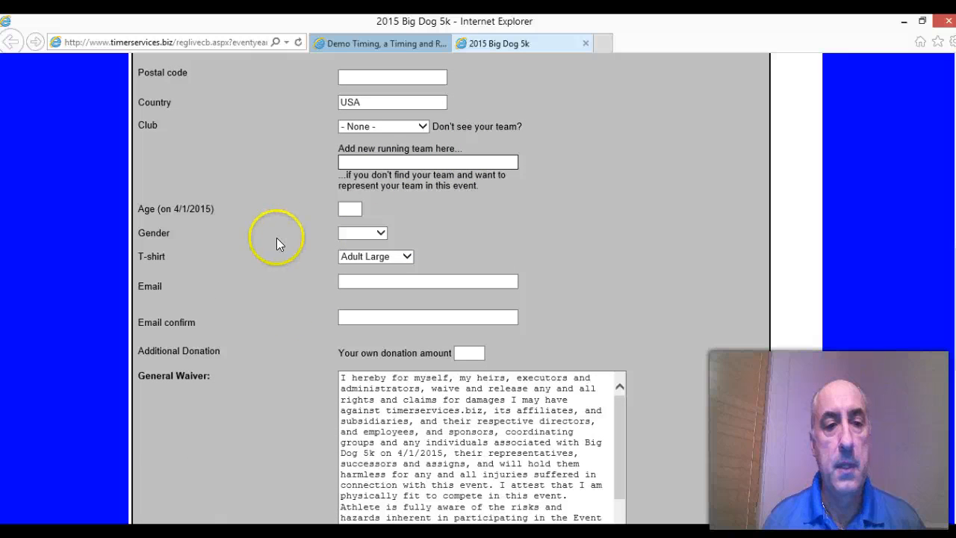
{"action": "left_click", "coordinate": [347, 209]}
{"action": "key", "text": "Tab"}
{"action": "key", "text": "shift+Tab"}
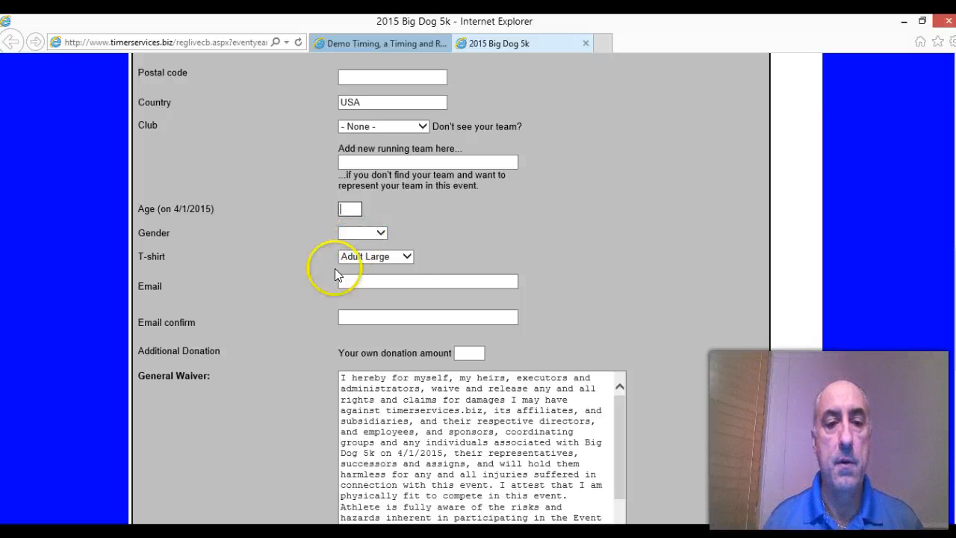
{"action": "left_click", "coordinate": [407, 256]}
{"action": "left_click", "coordinate": [401, 256]}
{"action": "left_click", "coordinate": [345, 233]}
{"action": "left_click", "coordinate": [248, 324]}
Step: Examine the general waiver, the option to add additional runners and the final step leading to payment
{"action": "scroll", "coordinate": [248, 325], "scroll_direction": "down", "scroll_amount": 4}
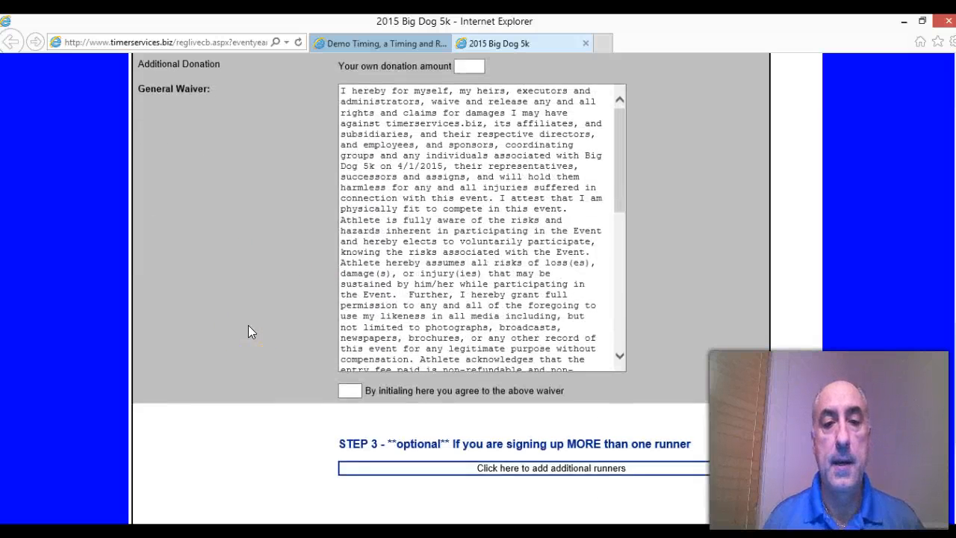
{"action": "scroll", "coordinate": [248, 325], "scroll_direction": "down", "scroll_amount": 3}
{"action": "left_click", "coordinate": [240, 276]}
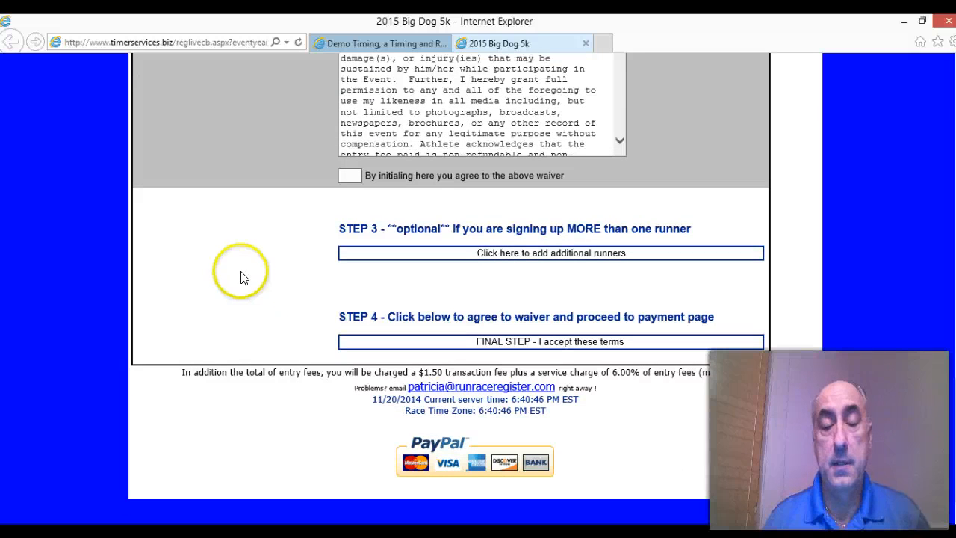